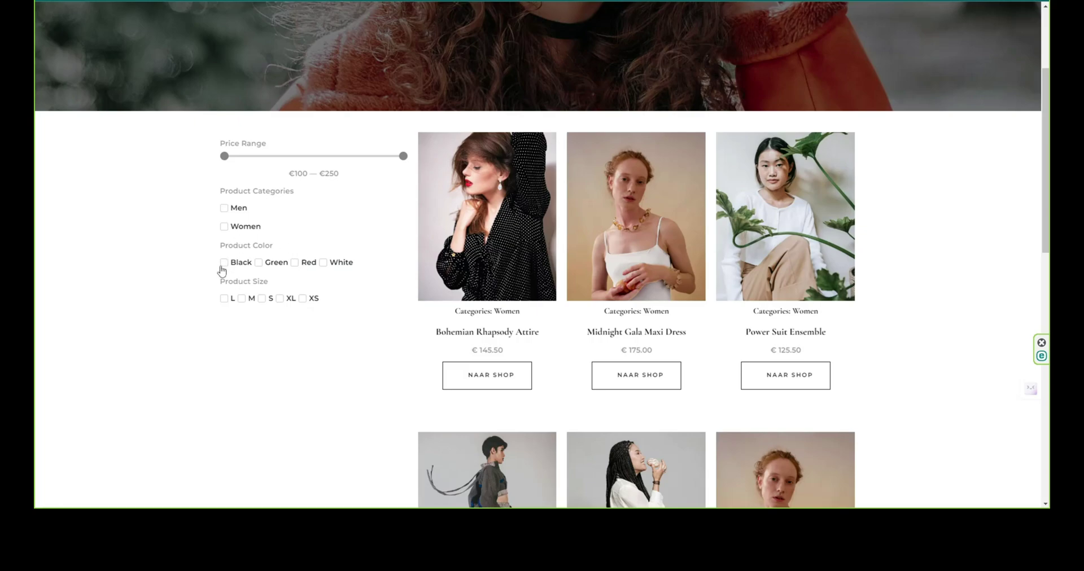
Filter the shop's products by the Men and Women categories and look through the matching products.
click(224, 209)
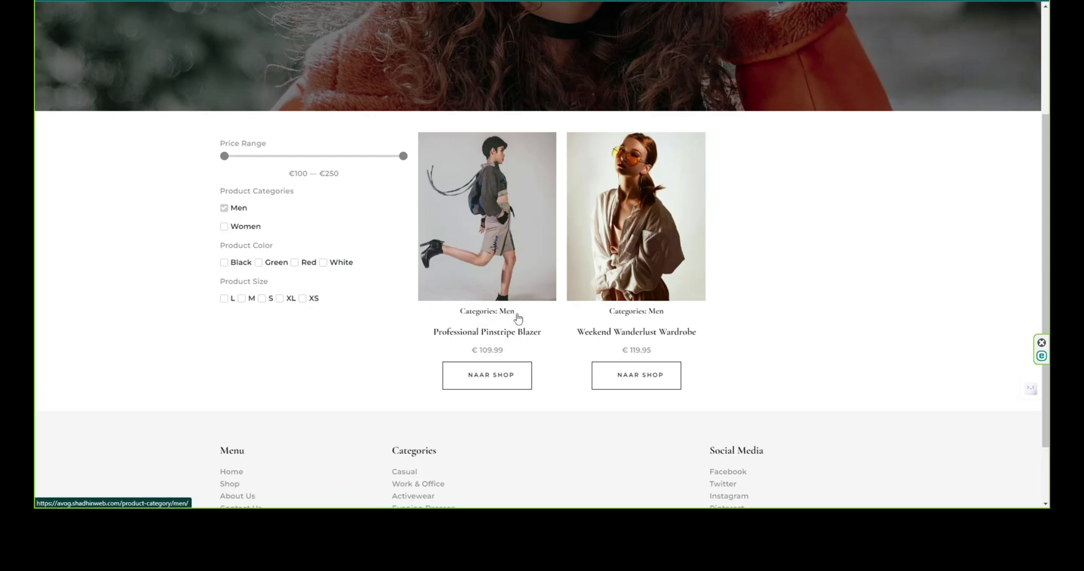
click(225, 227)
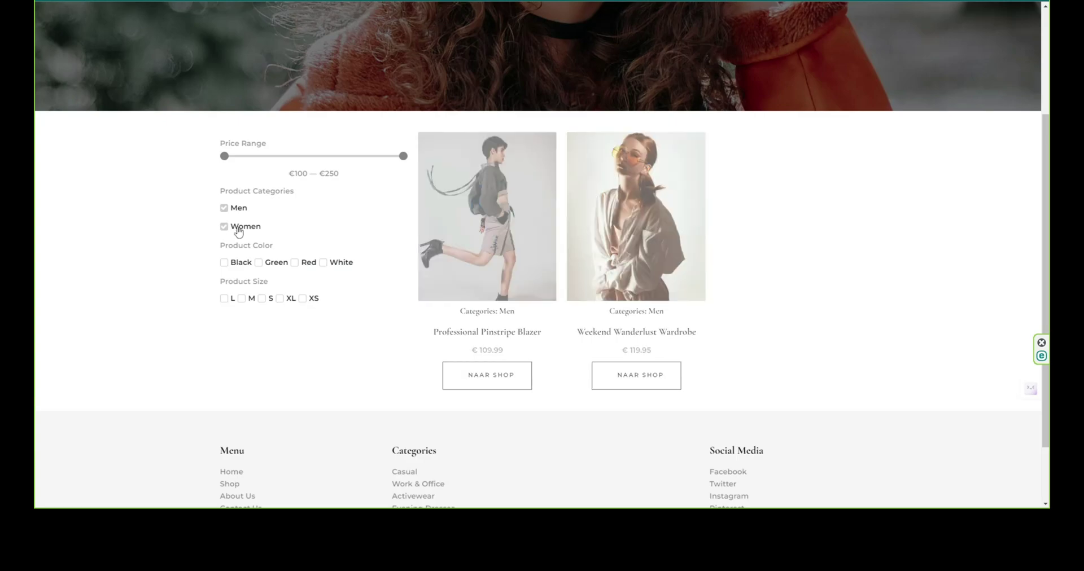
scroll(749, 401, down, 3)
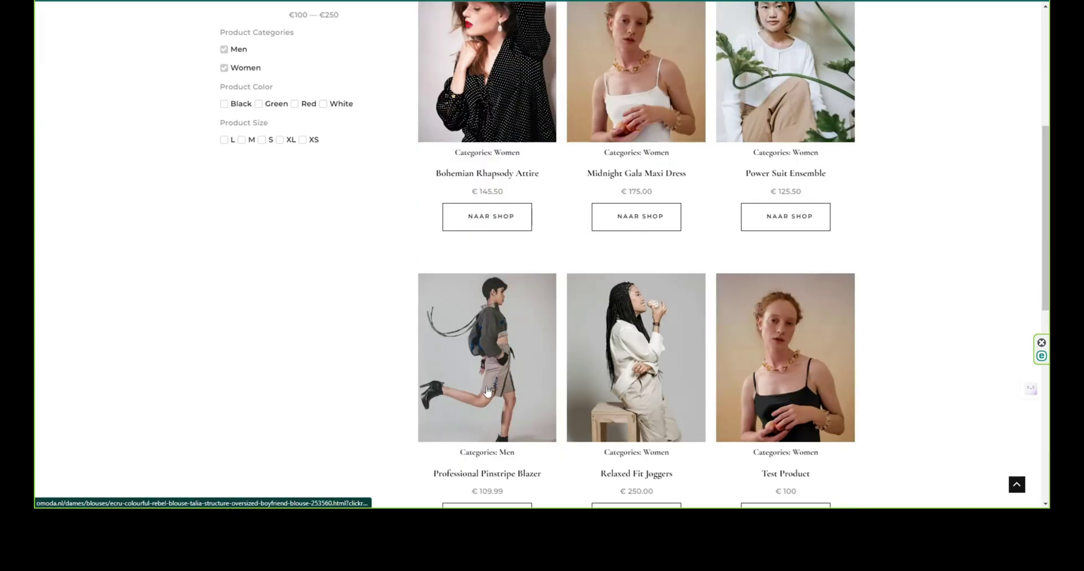
scroll(608, 387, up, 2)
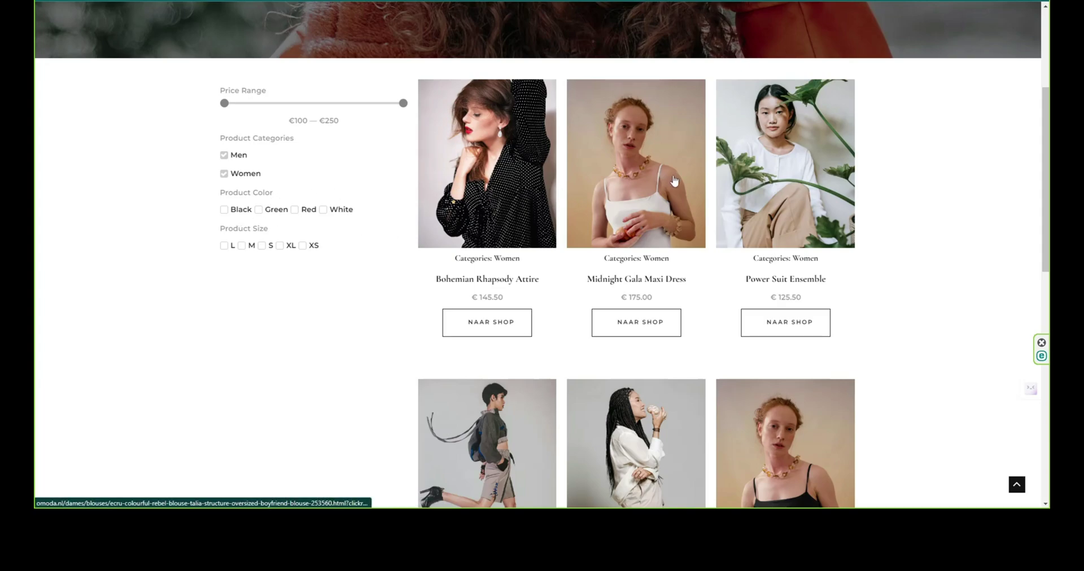
scroll(675, 264, down, 6)
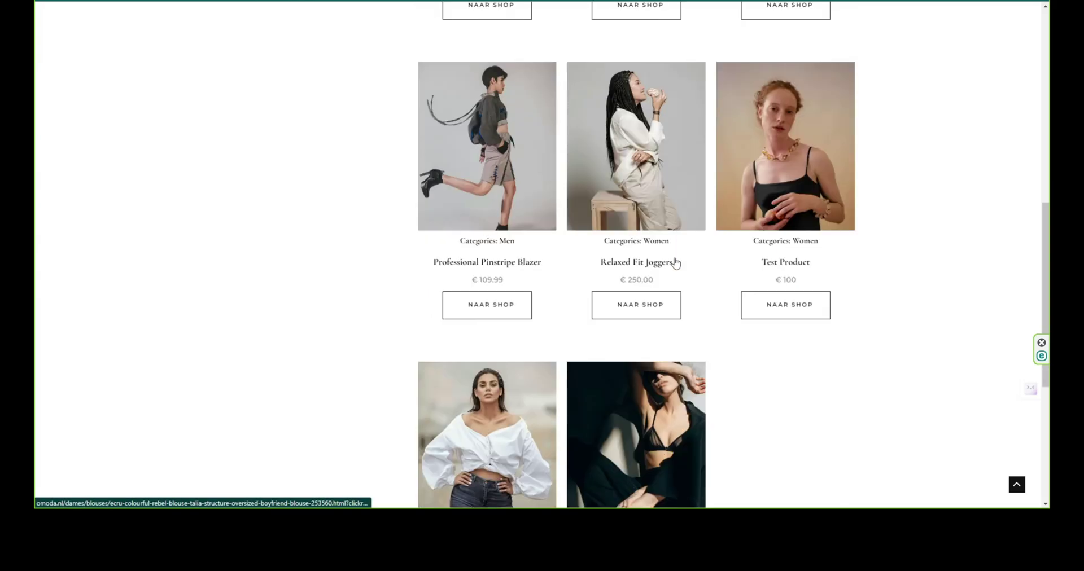
scroll(702, 352, up, 6)
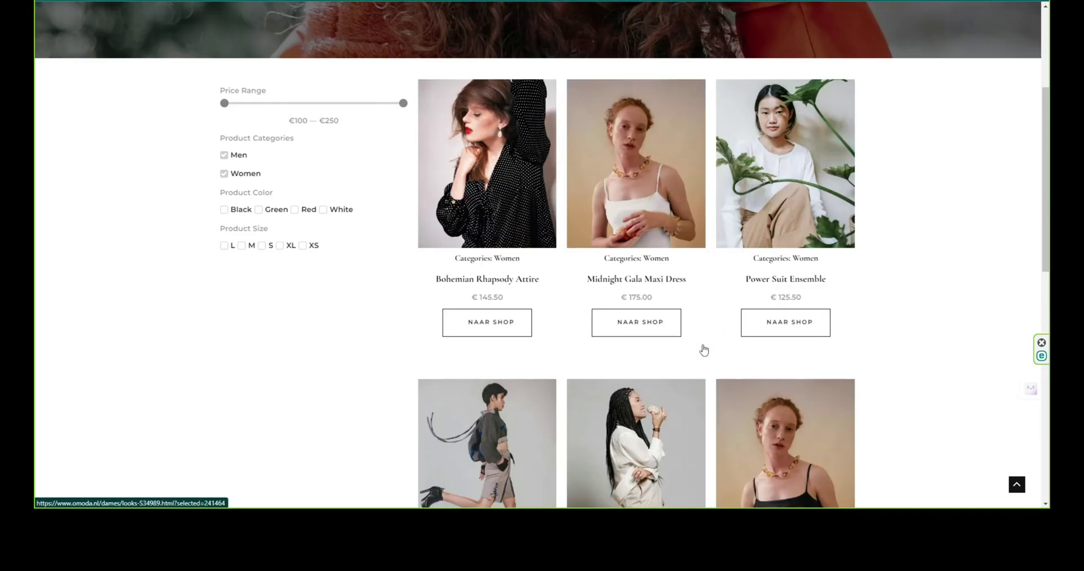
Filter the products by the color Black, try size L, and replace it with size XS.
click(229, 210)
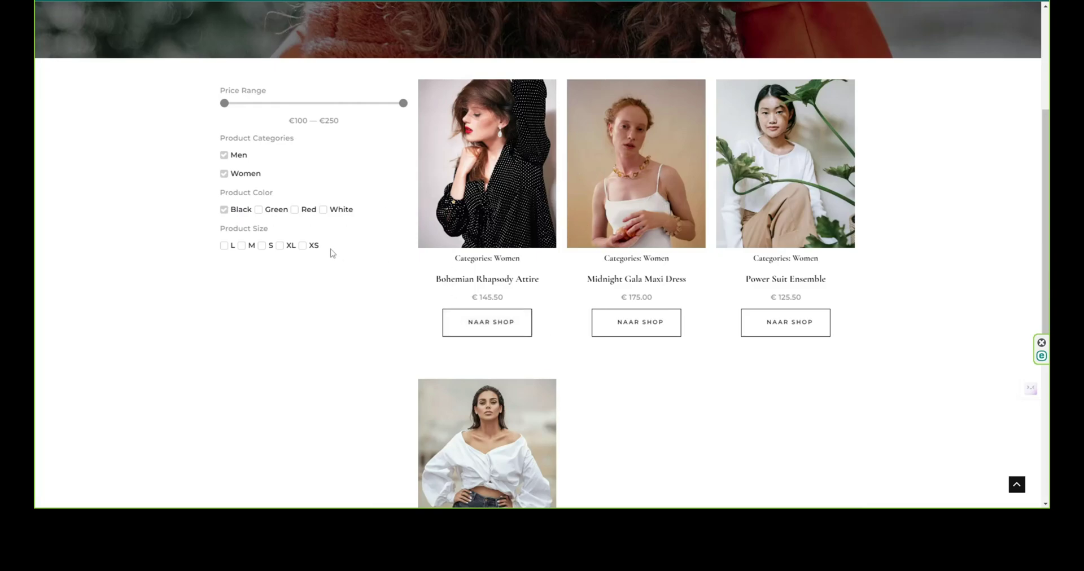
click(225, 246)
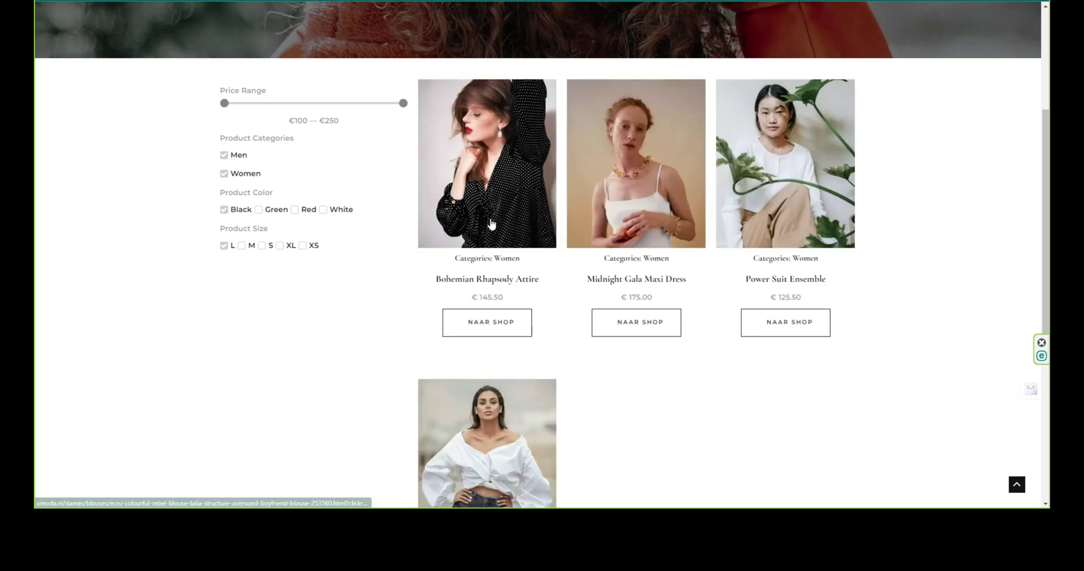
click(224, 246)
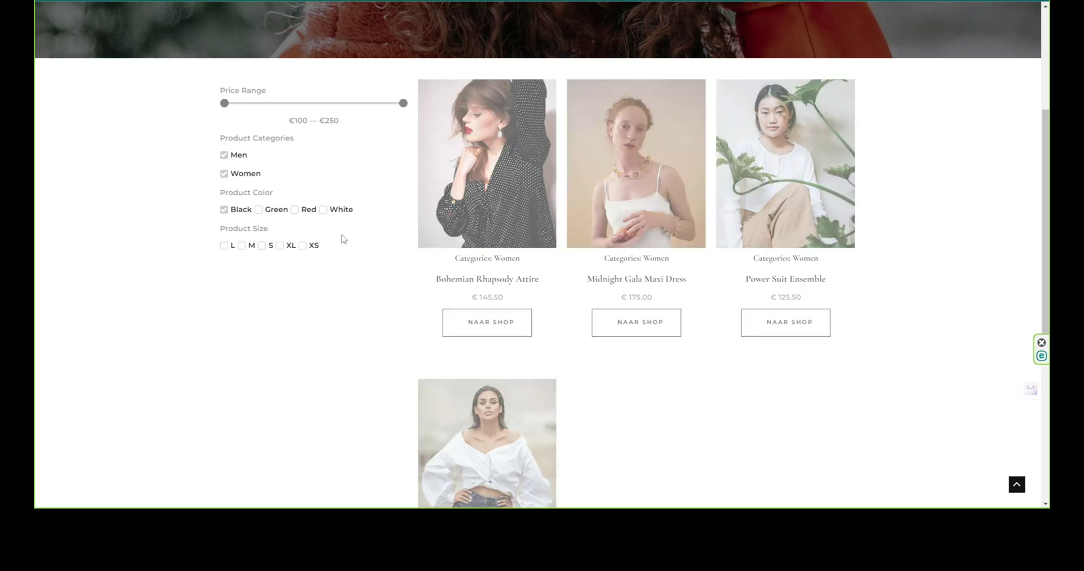
click(303, 247)
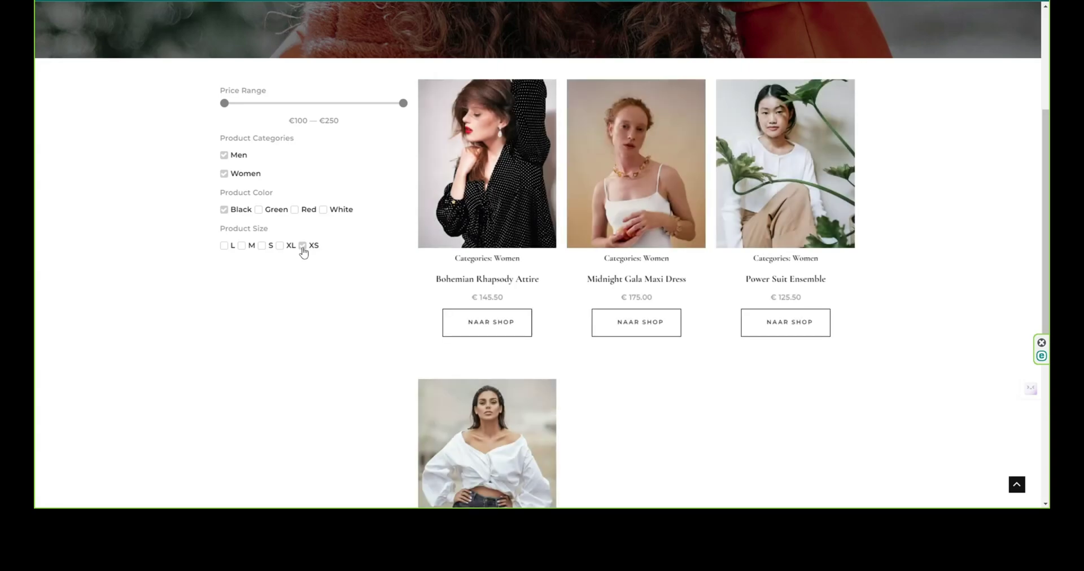
Remove the Women category filter, try adding size L, and clear all remaining size, color and category filters.
click(224, 174)
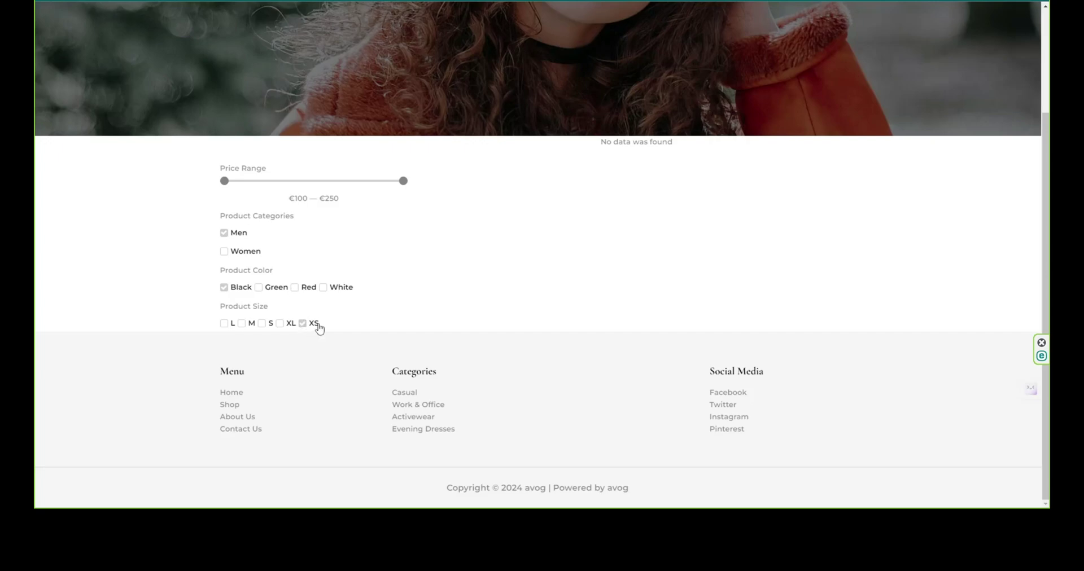
click(224, 324)
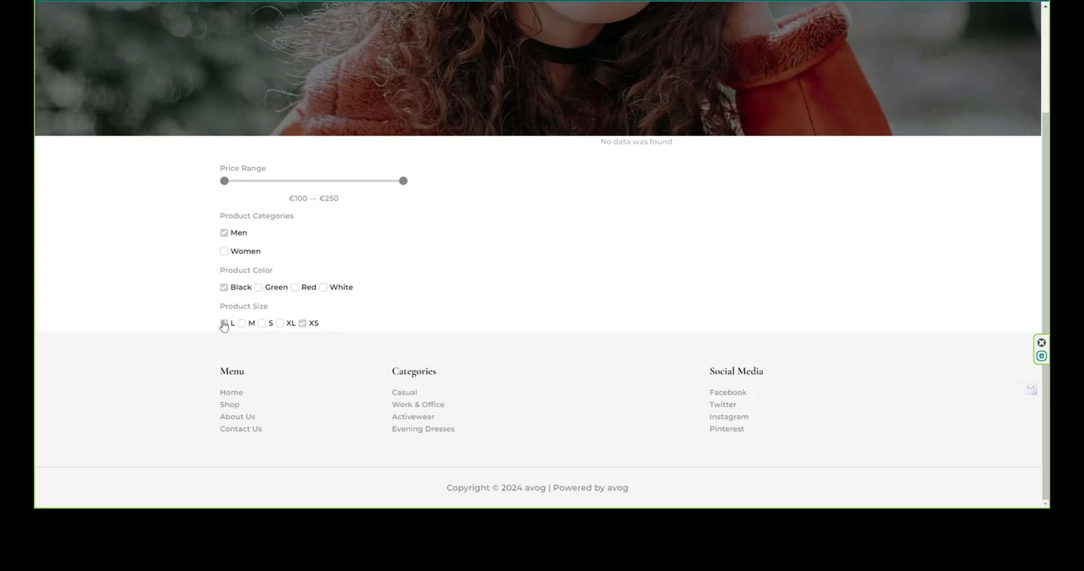
click(303, 324)
click(224, 323)
click(224, 288)
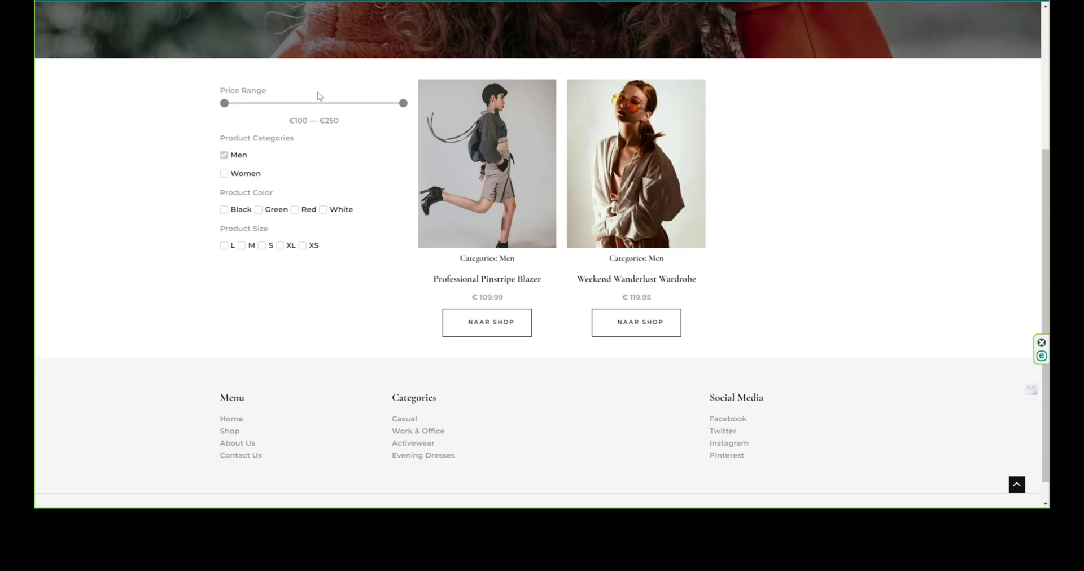
click(228, 158)
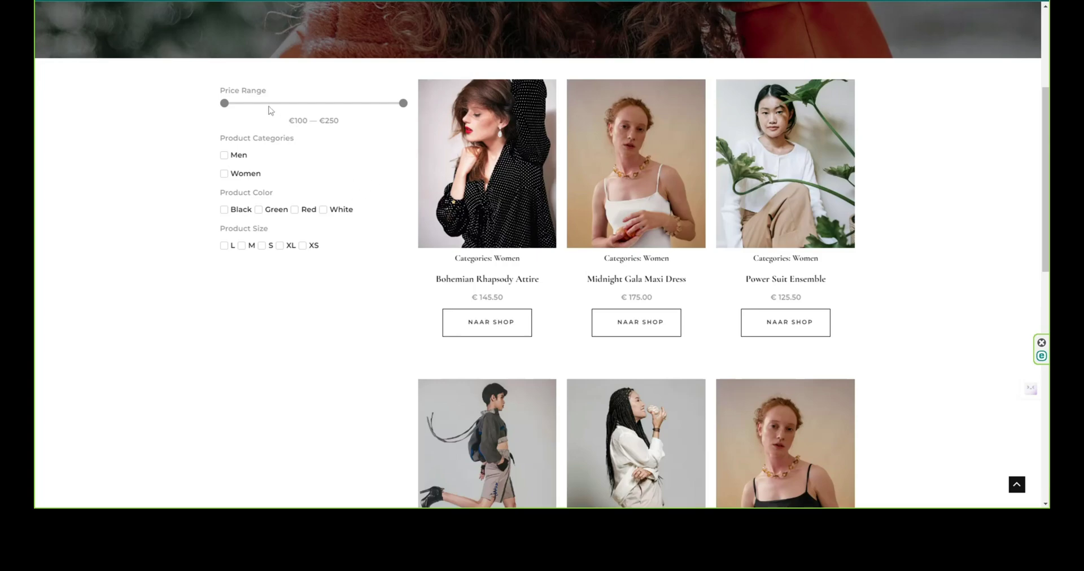
Limit the price range to €100–€175 and look through the matching products.
drag(403, 104, 315, 105)
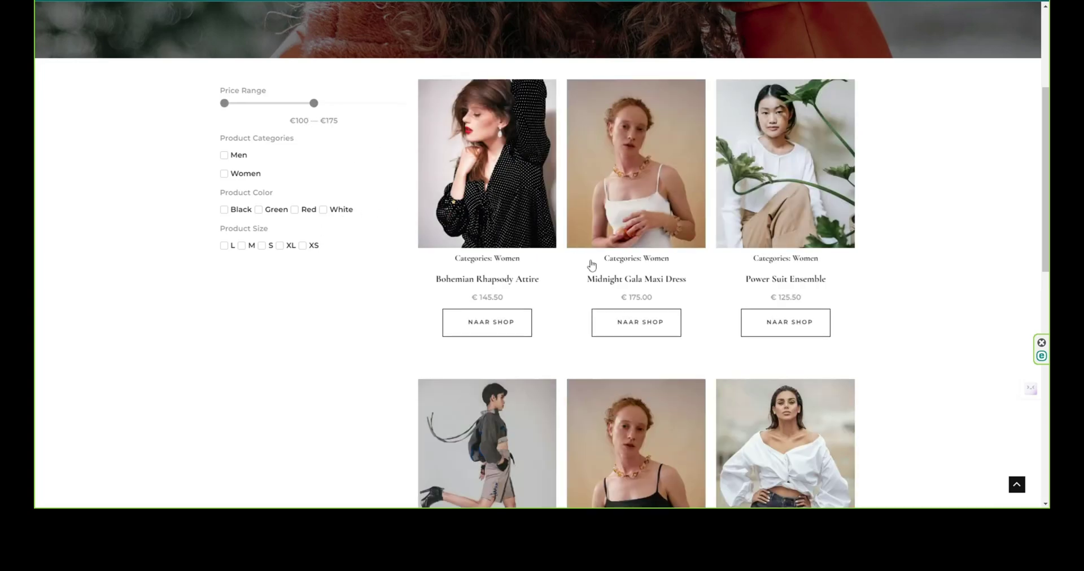
scroll(584, 260, down, 5)
scroll(643, 376, down, 3)
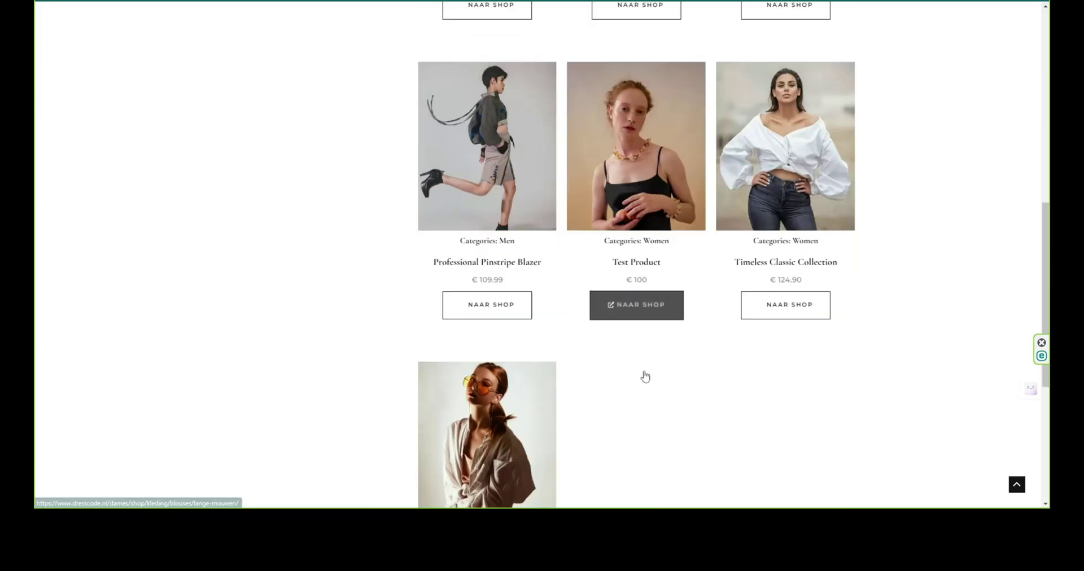
Open the Women category page of the shop from the site navigation.
scroll(645, 375, up, 4)
scroll(645, 376, up, 8)
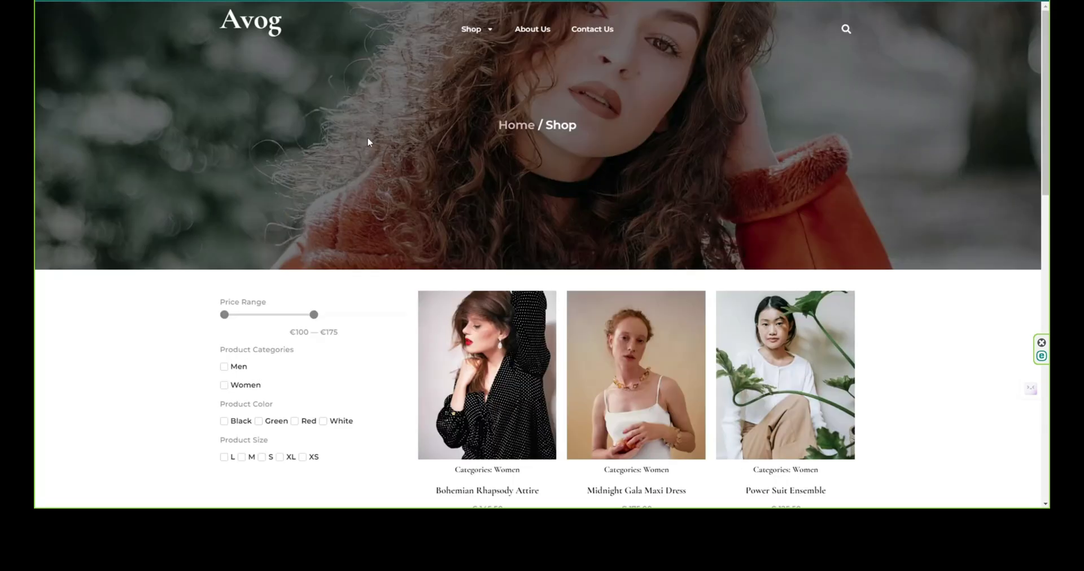
mouse_move(472, 28)
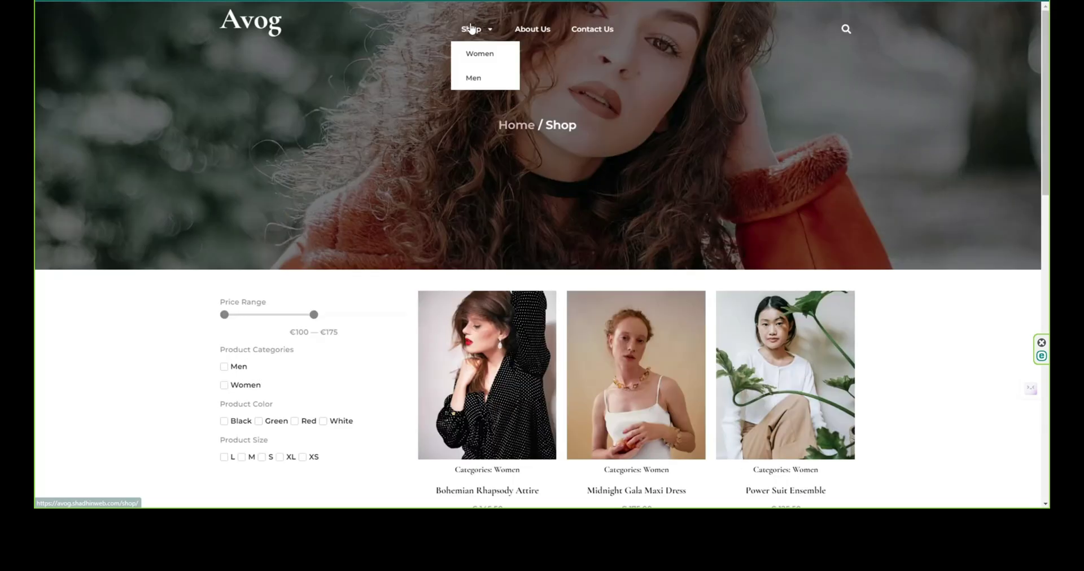
click(490, 56)
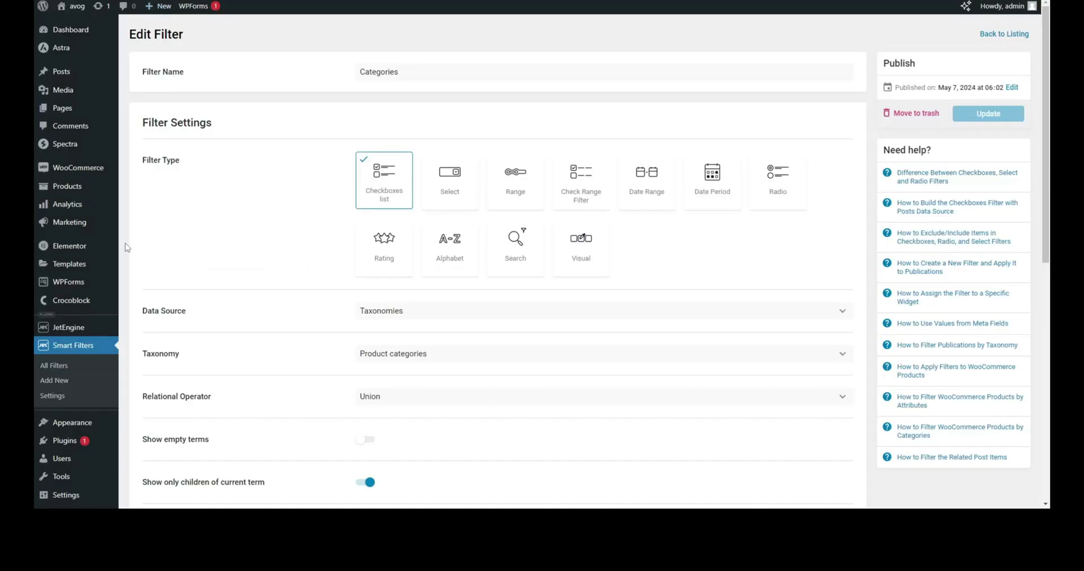
Open the Price Range filter for editing from the WordPress list of all smart filters.
click(62, 366)
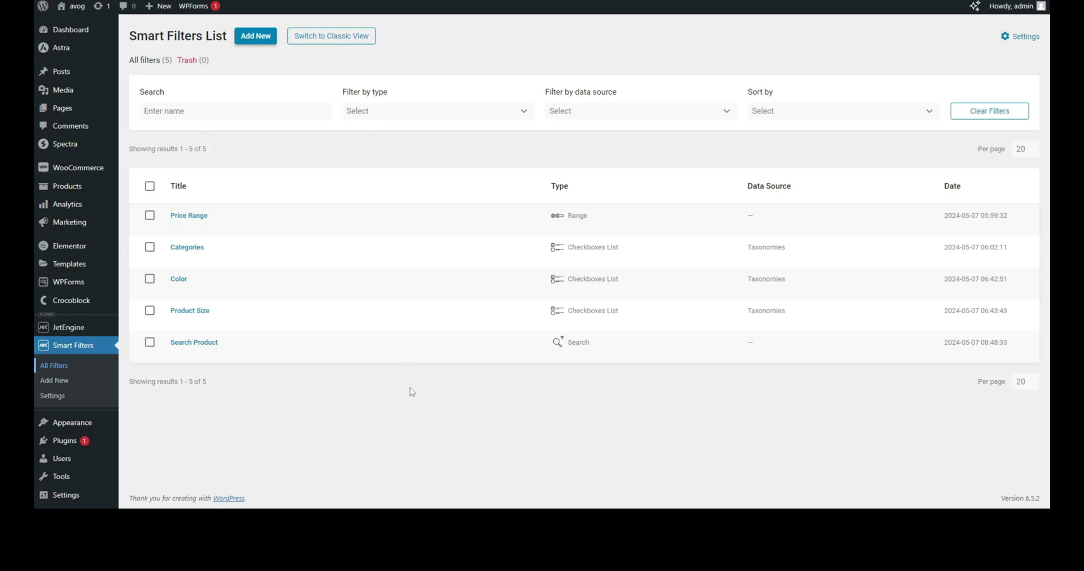
mouse_move(214, 228)
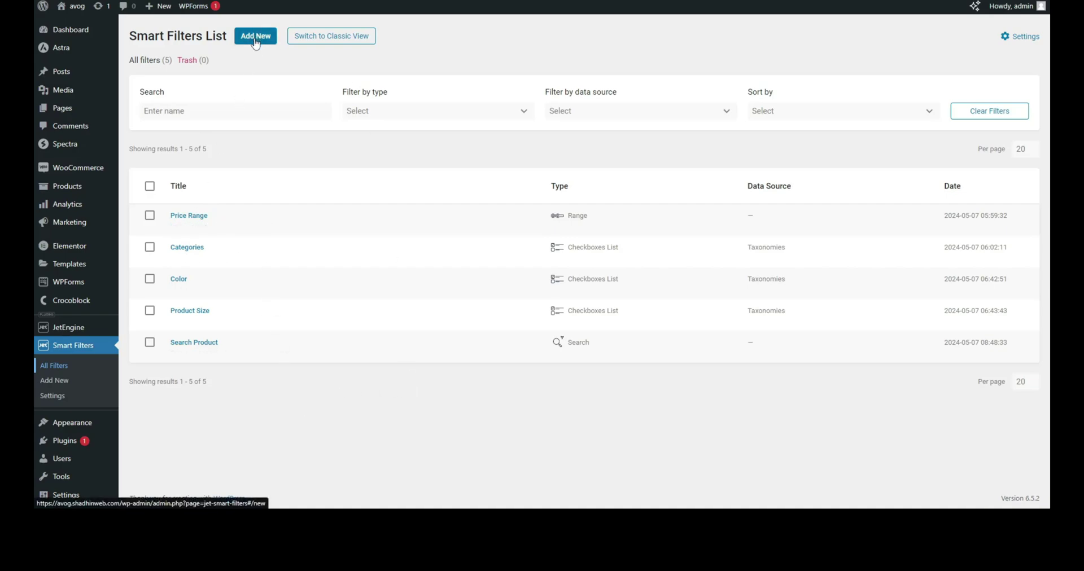
click(181, 231)
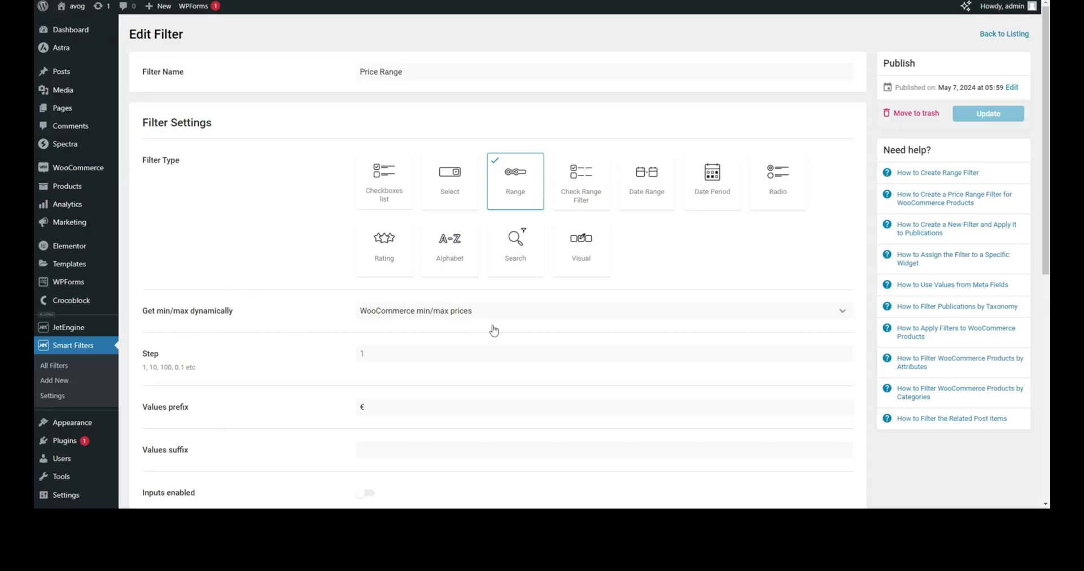
Examine the Price Range filter's min/max source, value prefix, decimal settings, query variable and labels.
click(851, 320)
click(845, 312)
scroll(793, 319, down, 6)
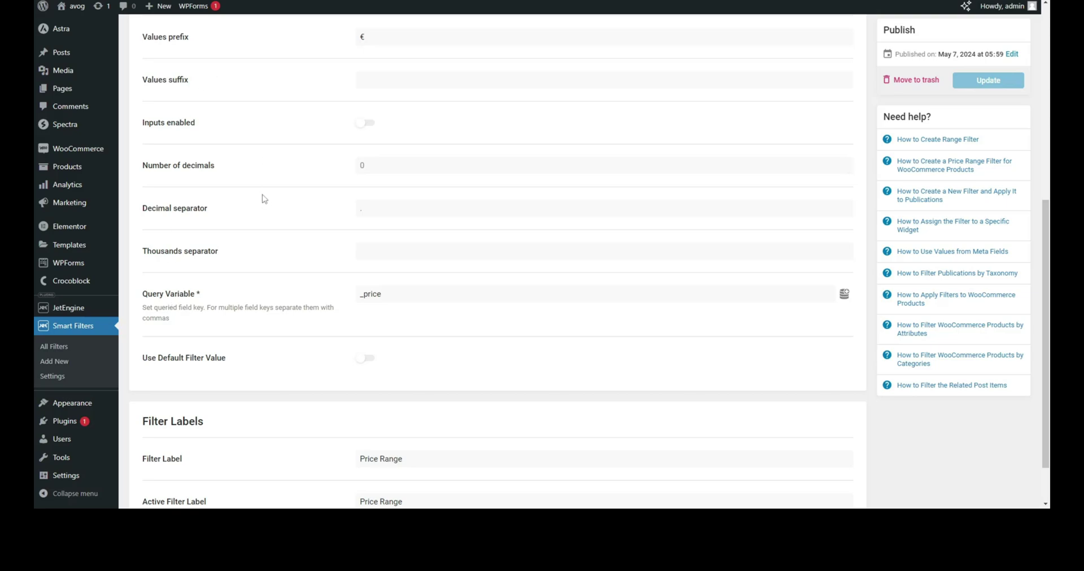
scroll(263, 199, up, 2)
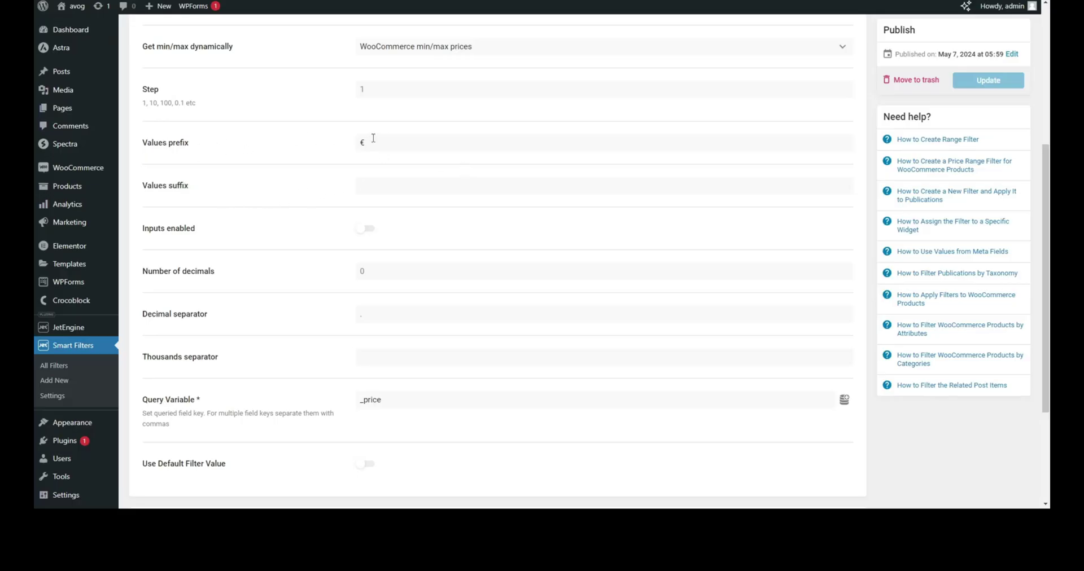
scroll(385, 227, down, 3)
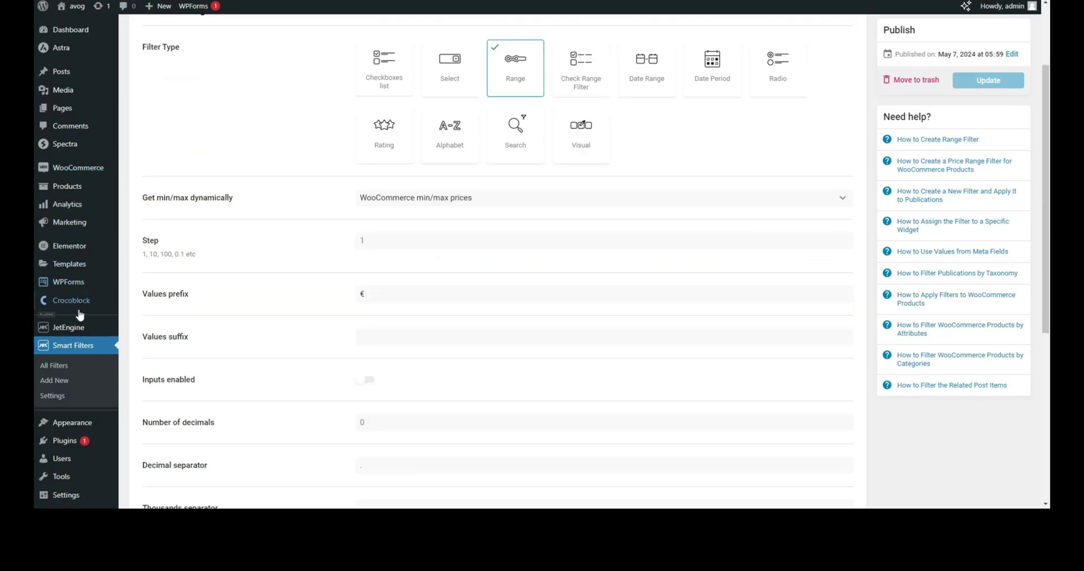
Open the Categories filter for editing and check its available Data Source options.
click(57, 366)
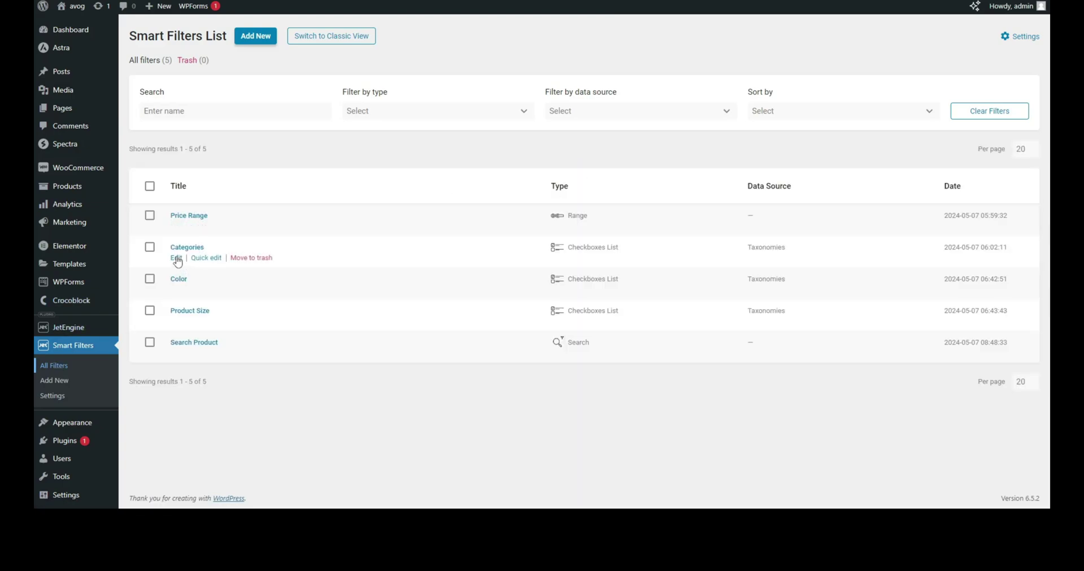
click(175, 257)
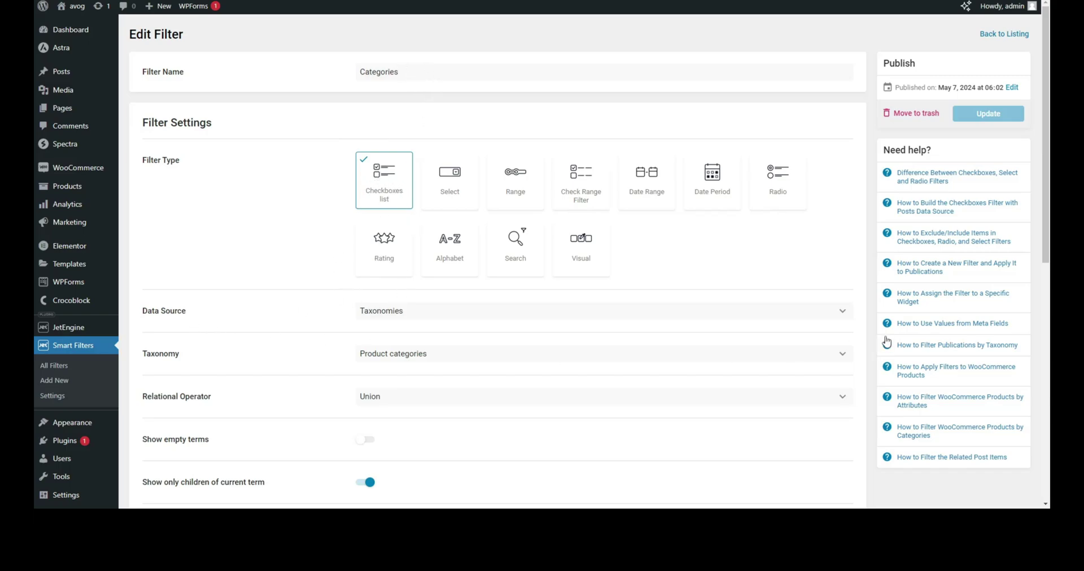
click(841, 312)
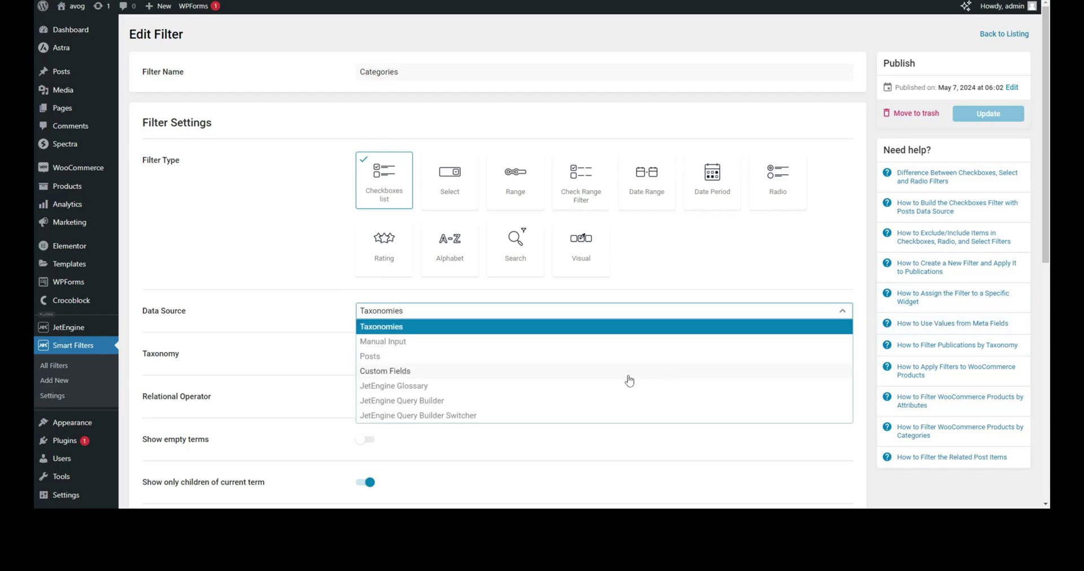
click(841, 307)
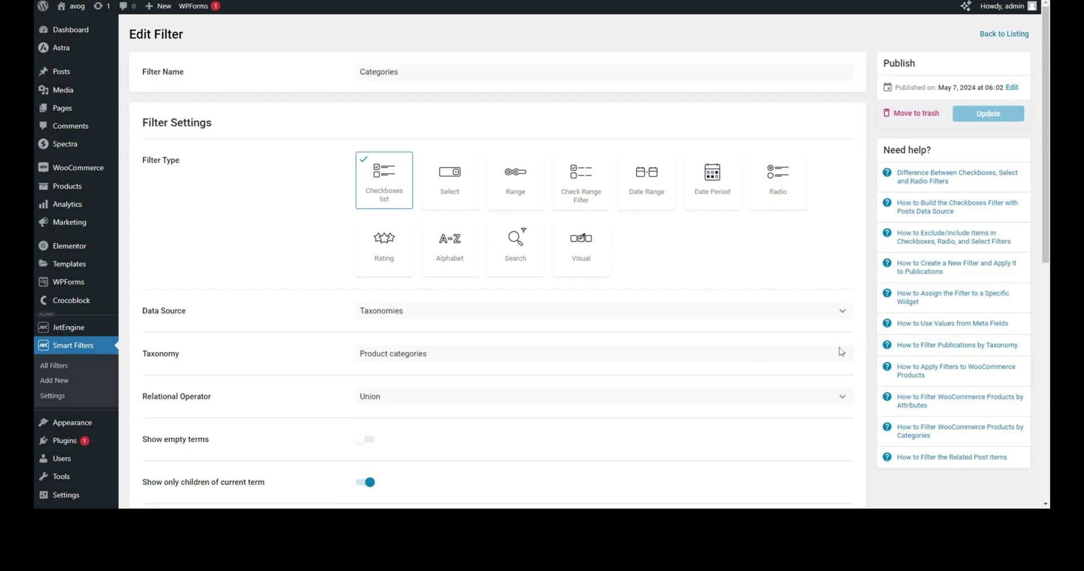
Check the Categories filter's Taxonomy options and its settings for child terms and grouping by parents.
click(840, 354)
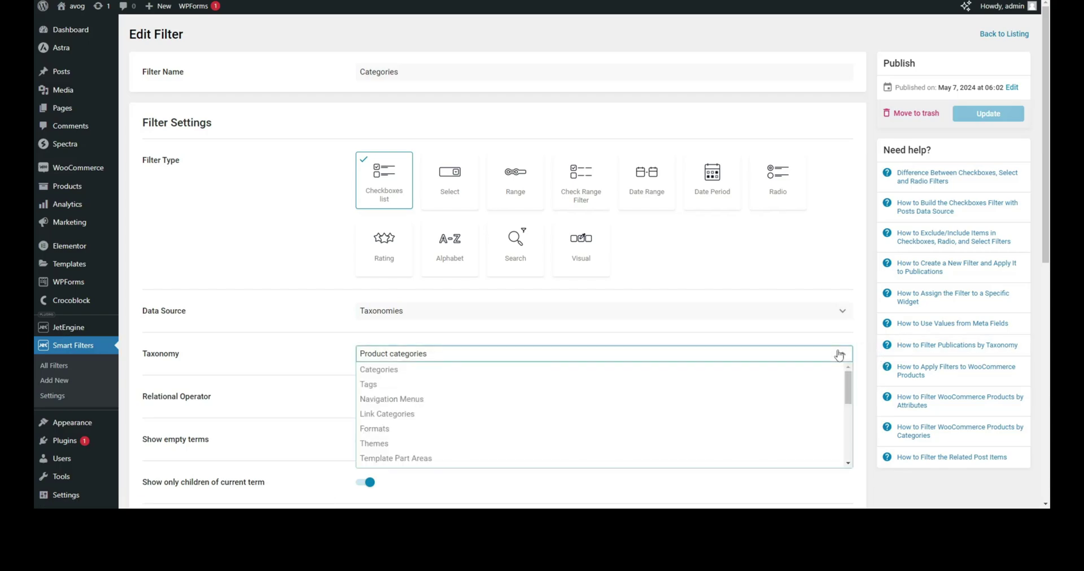
click(848, 339)
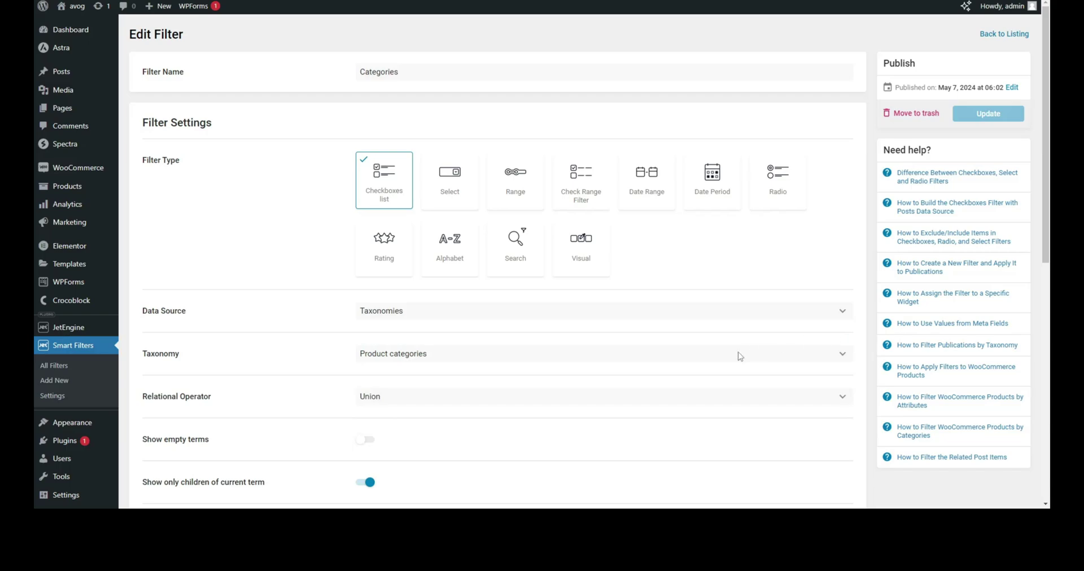
scroll(738, 354, down, 3)
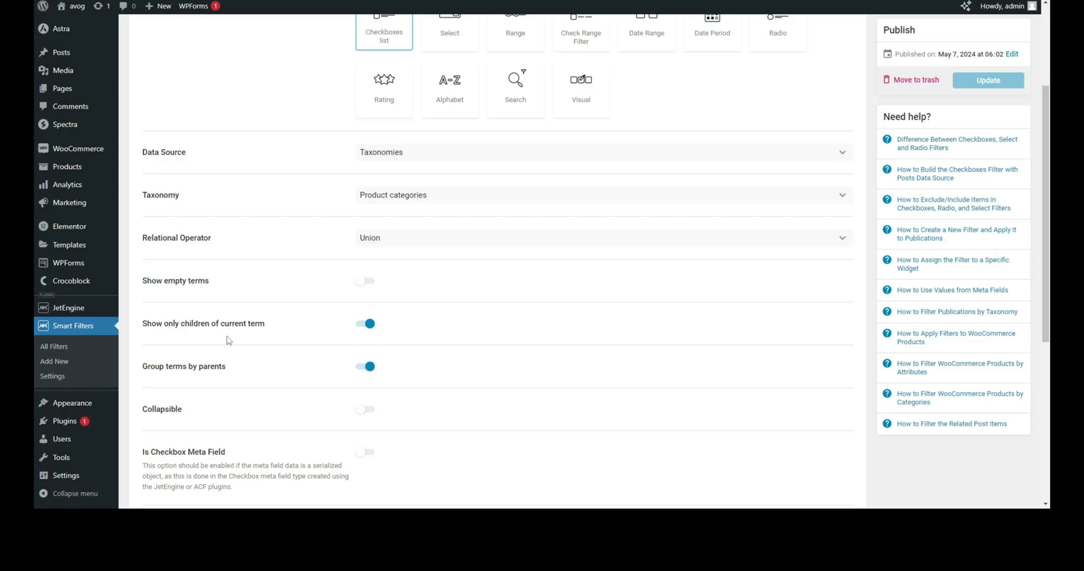
click(368, 366)
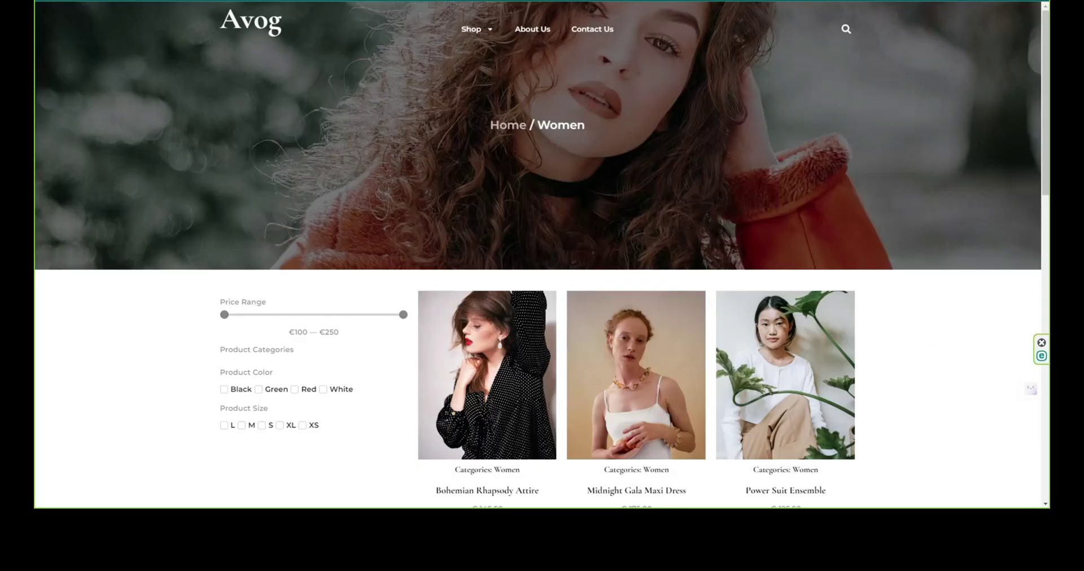
Return to the storefront's home page and open the main Shop page.
click(506, 130)
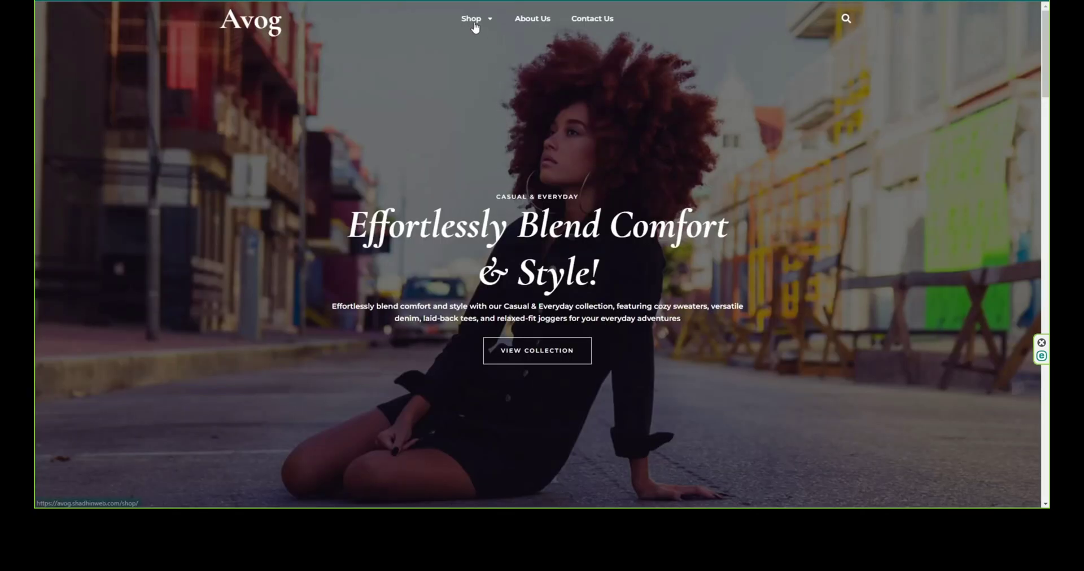
click(473, 22)
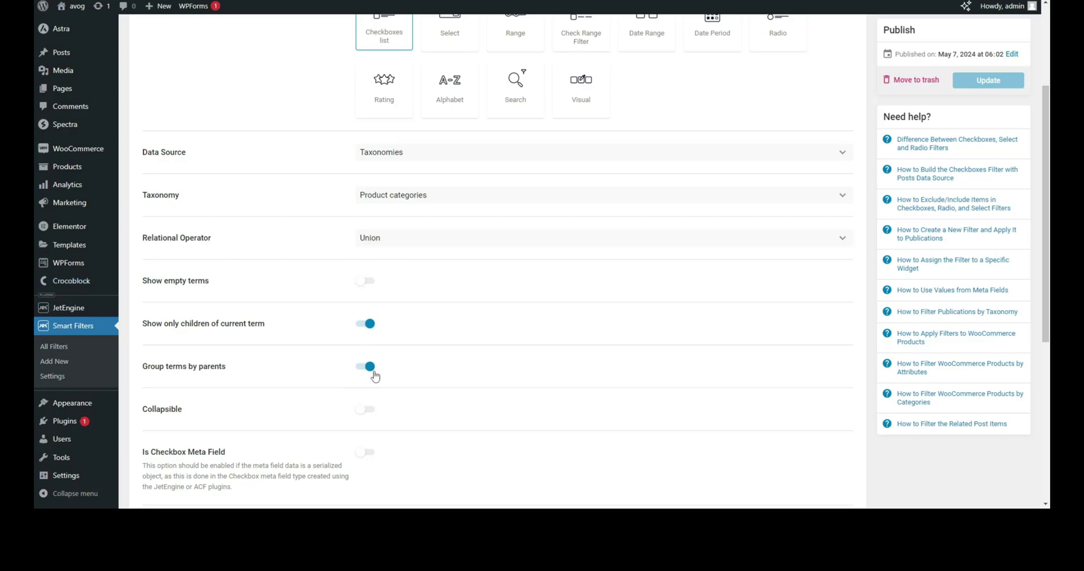
Turn off Group terms by parents in the Categories filter and update the filter.
click(365, 367)
click(976, 84)
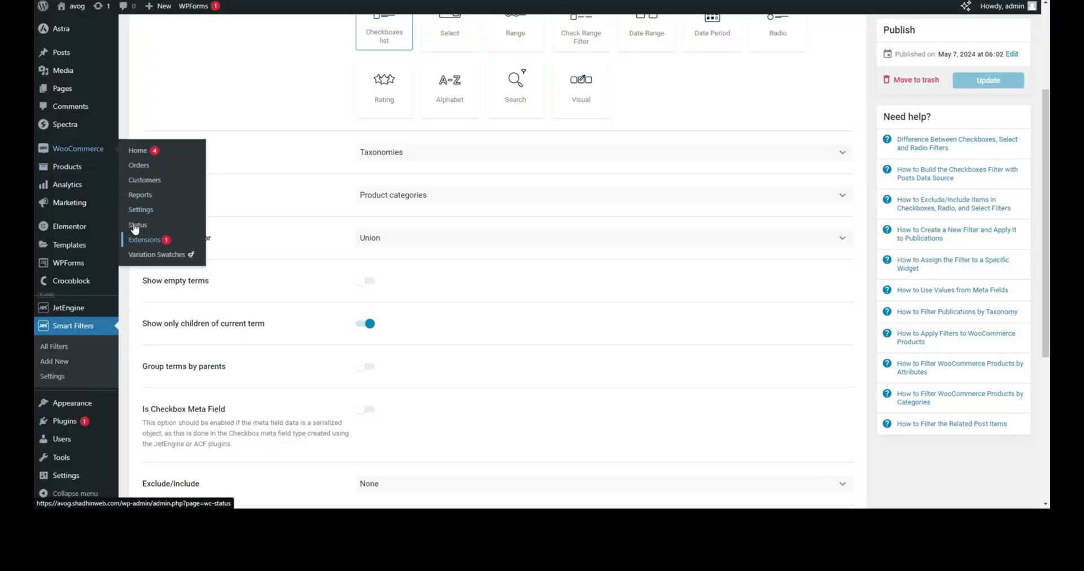
Open the product categories page in a new tab and enter Test as the new category's name.
mouse_move(80, 168)
right_click(161, 205)
click(191, 208)
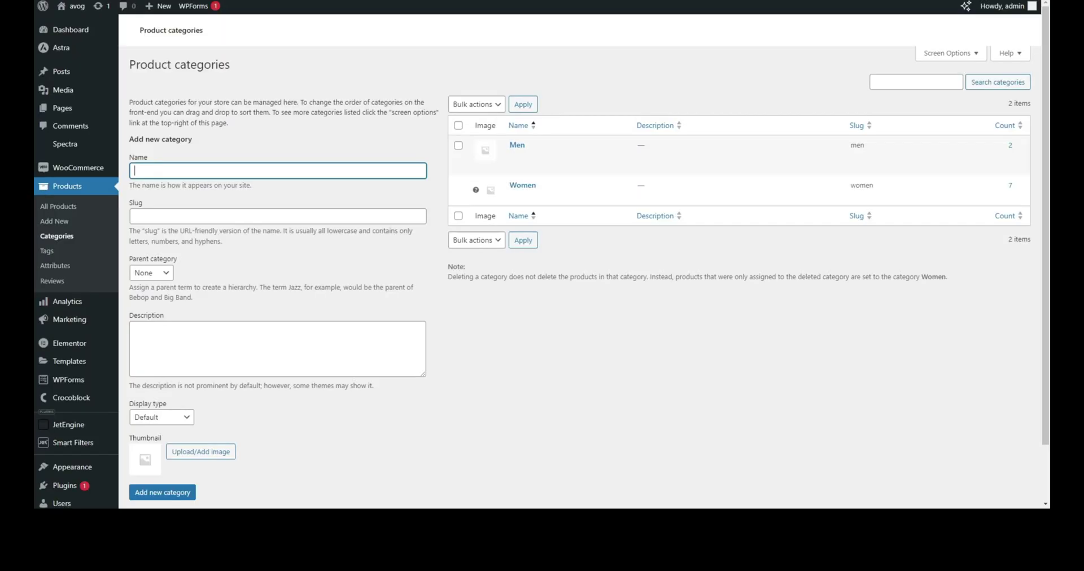
text(tES)
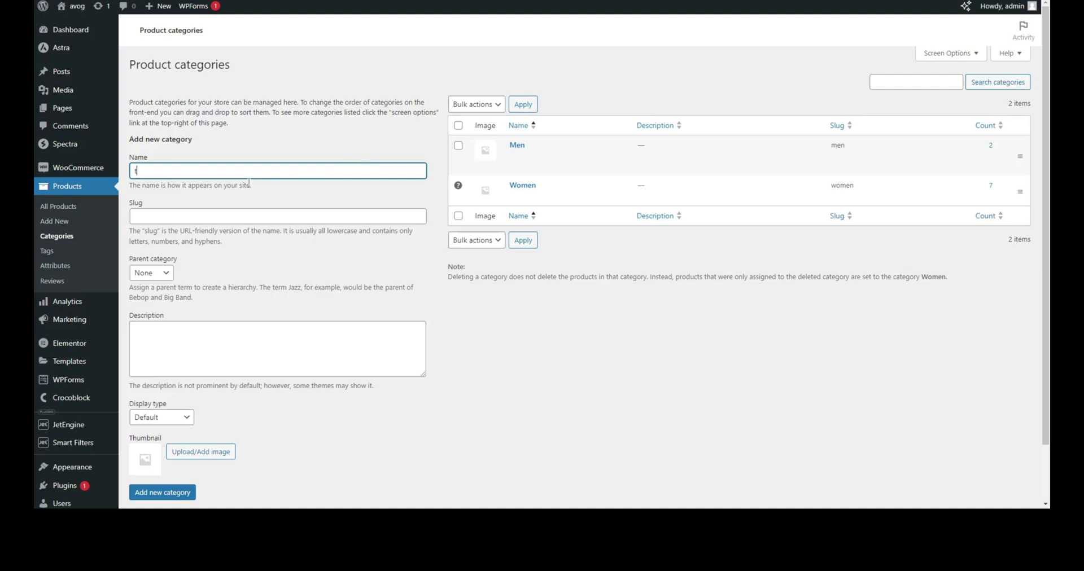
key(BackSpace)
key(BackSpace)
key(BackSpace)
key(BackSpace)
key(BackSpace)
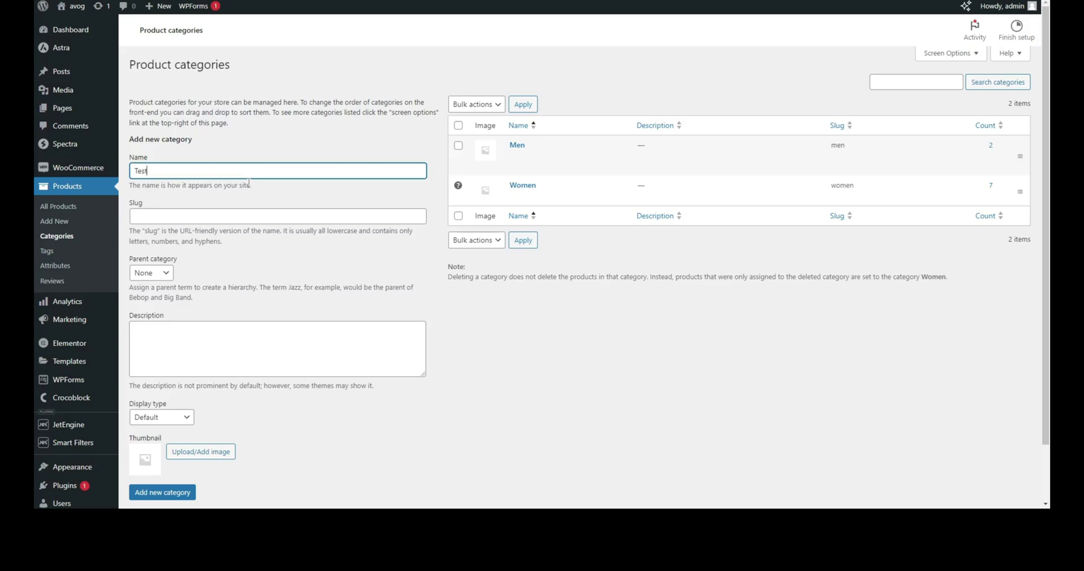
Set the new category's parent to Men and add it.
click(156, 273)
click(155, 297)
scroll(155, 299, down, 1)
click(163, 429)
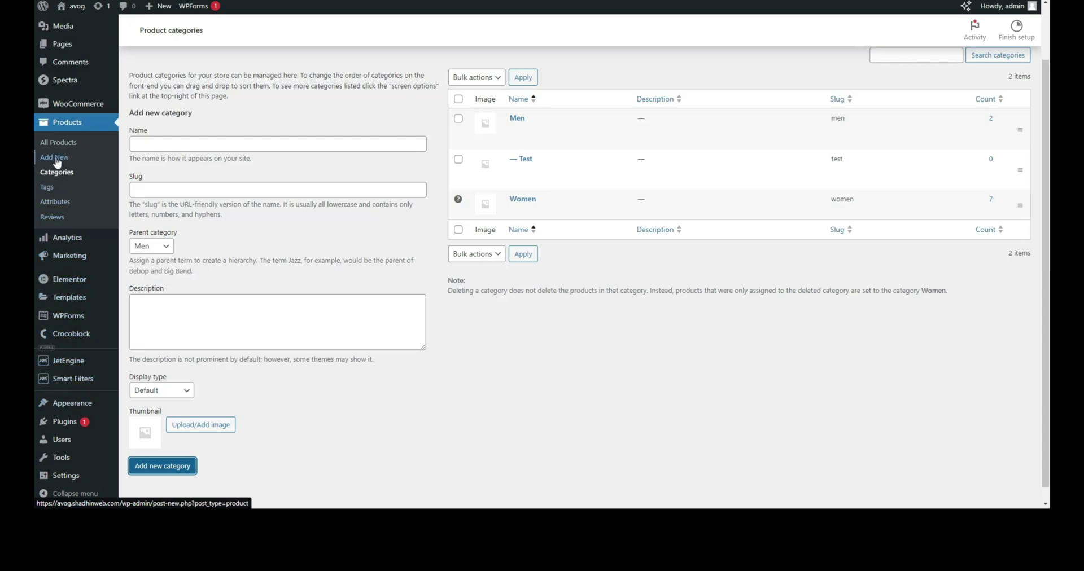
Quick-edit the Timeless Classic Collection product to assign it to Men and Test instead of Women, and save the change.
click(57, 142)
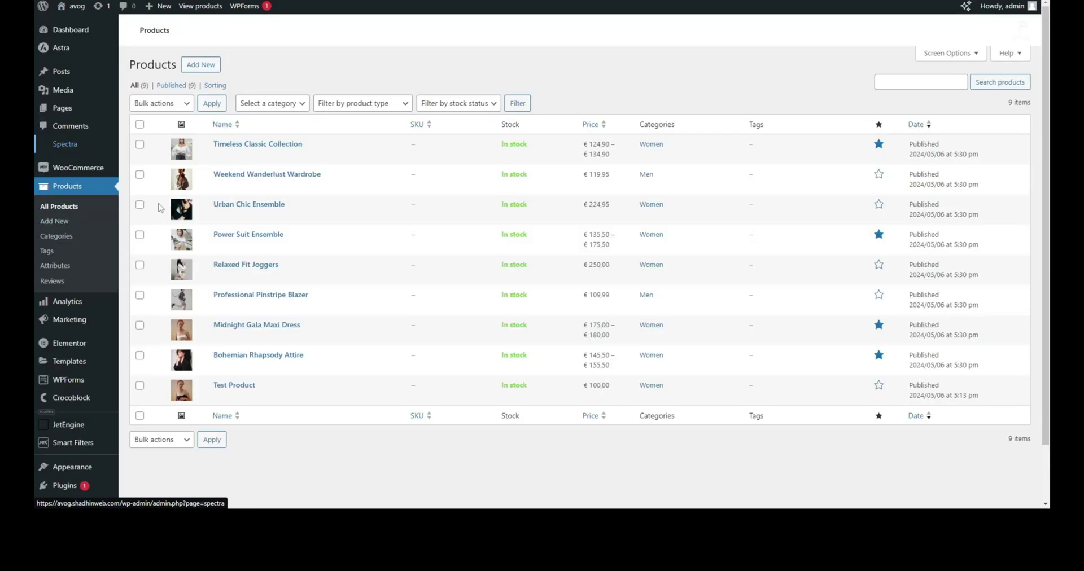
click(267, 194)
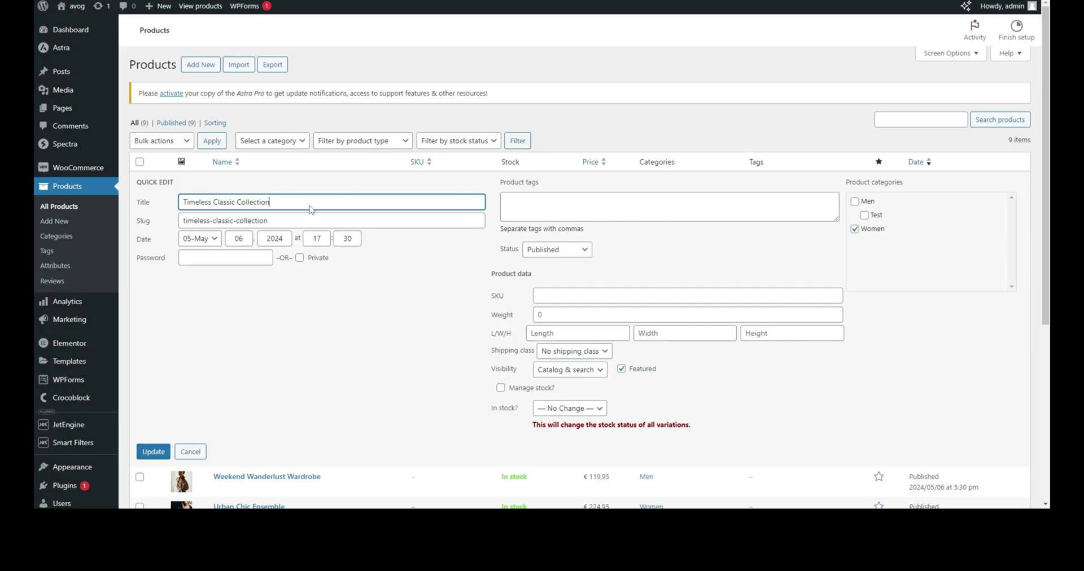
click(864, 215)
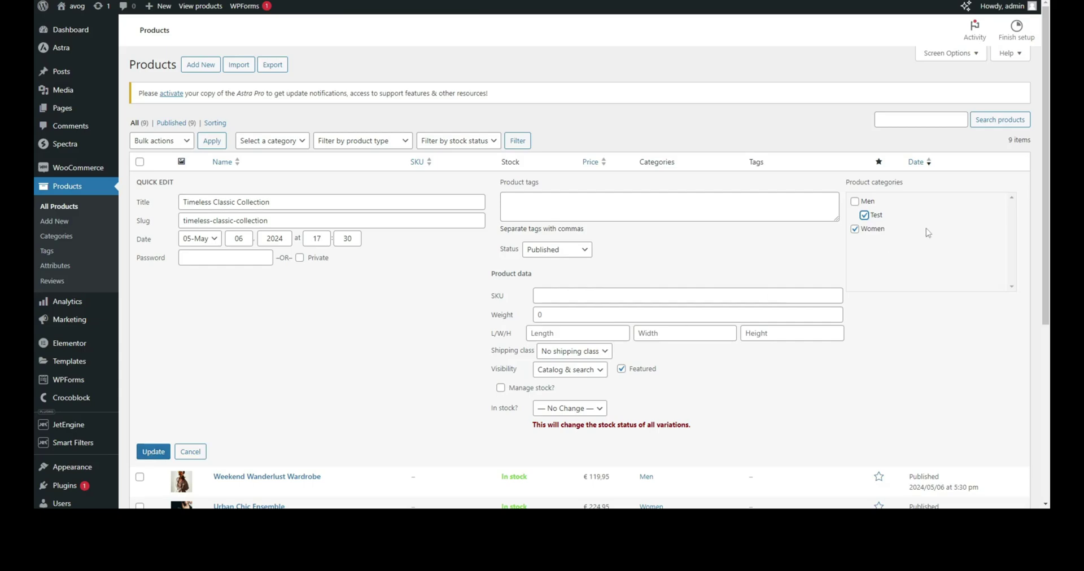
click(855, 229)
click(855, 203)
click(159, 453)
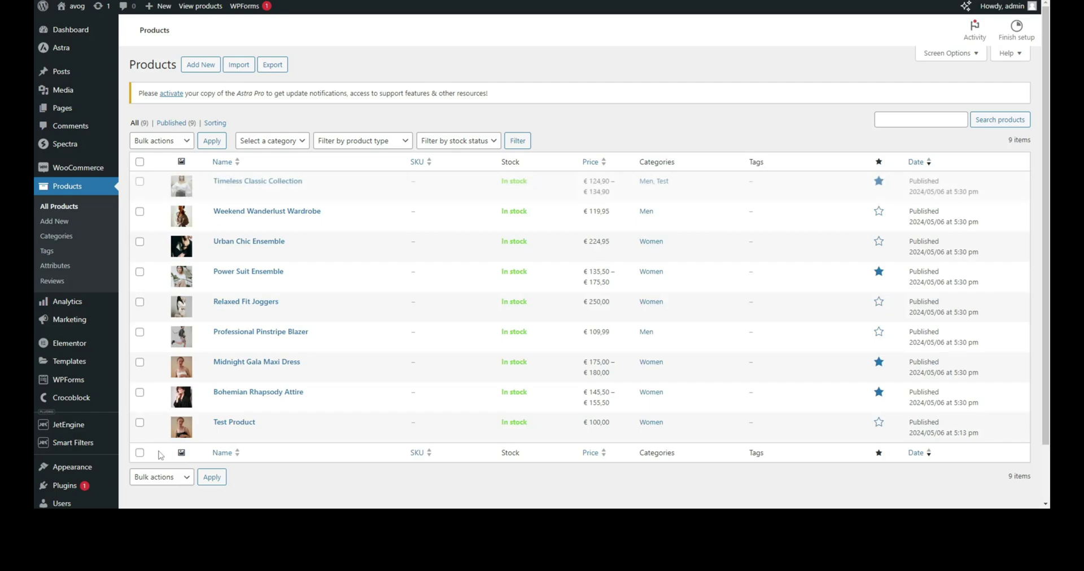
click(160, 456)
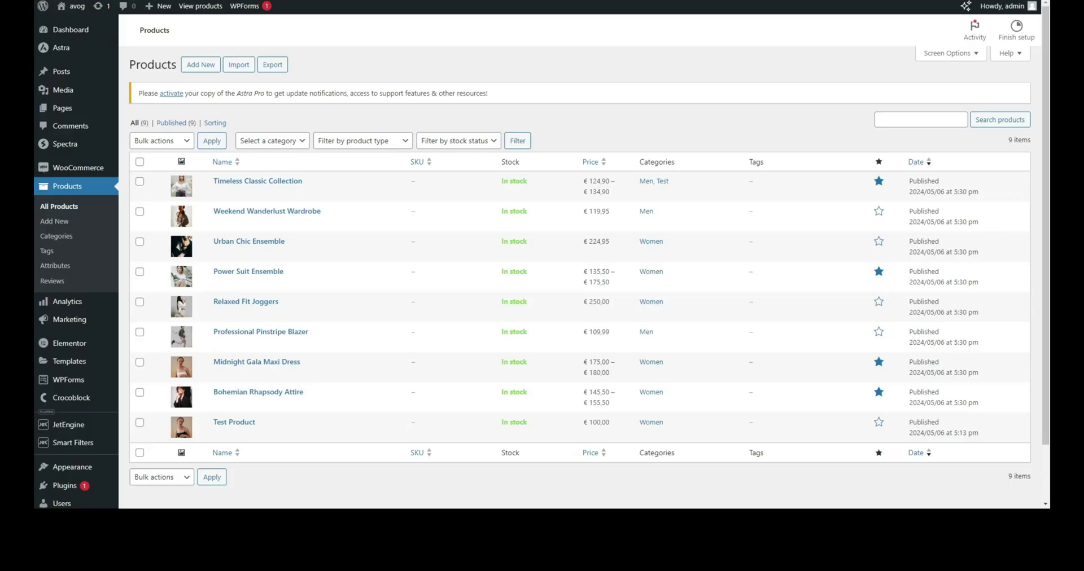
Open the Categories smart filter for editing, enable Group terms by parents, and update the filter.
click(82, 447)
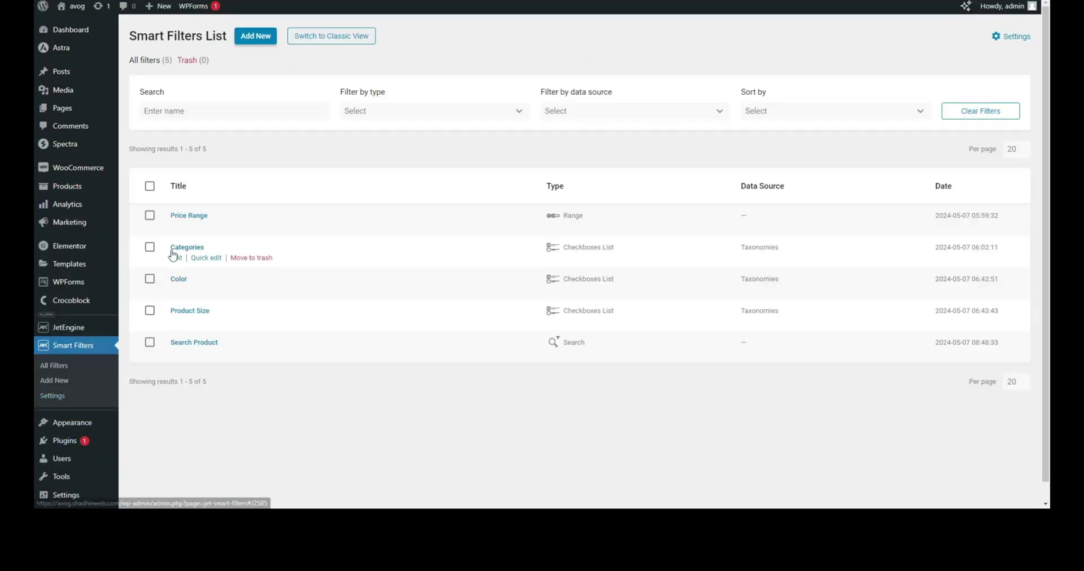
click(177, 258)
scroll(344, 332, down, 1)
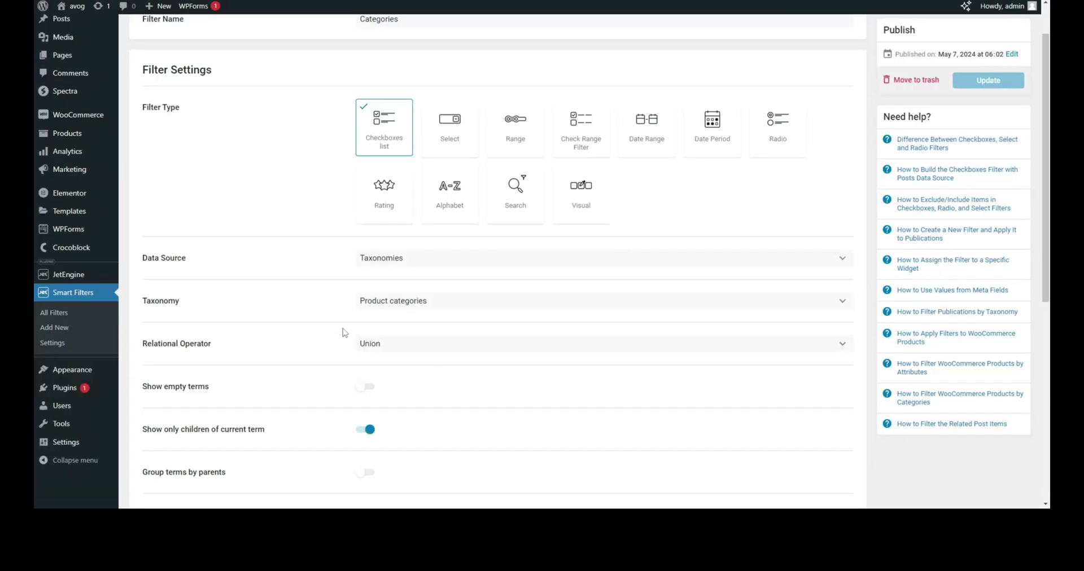
scroll(343, 333, down, 2)
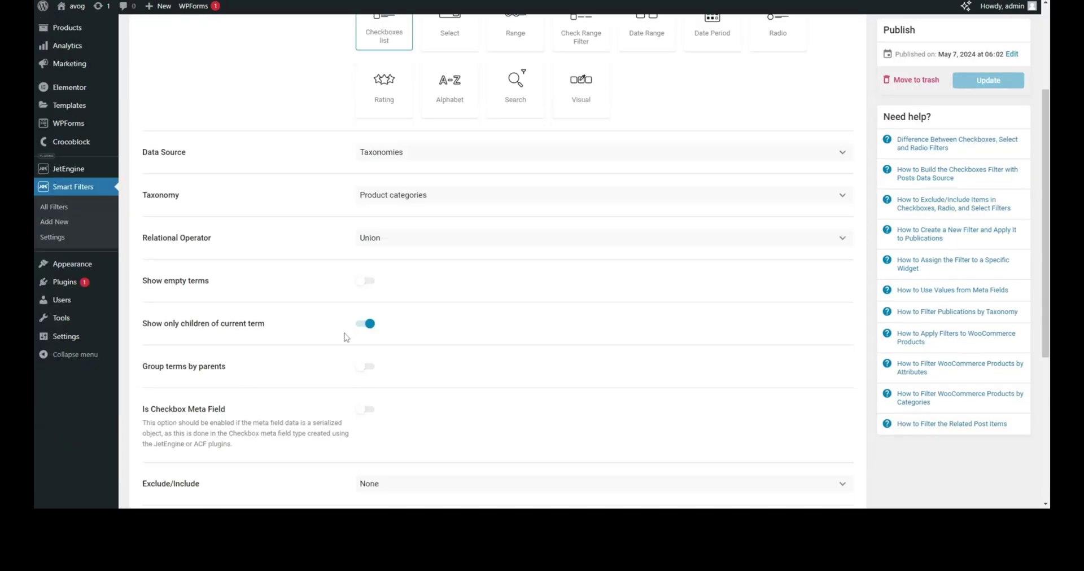
click(373, 368)
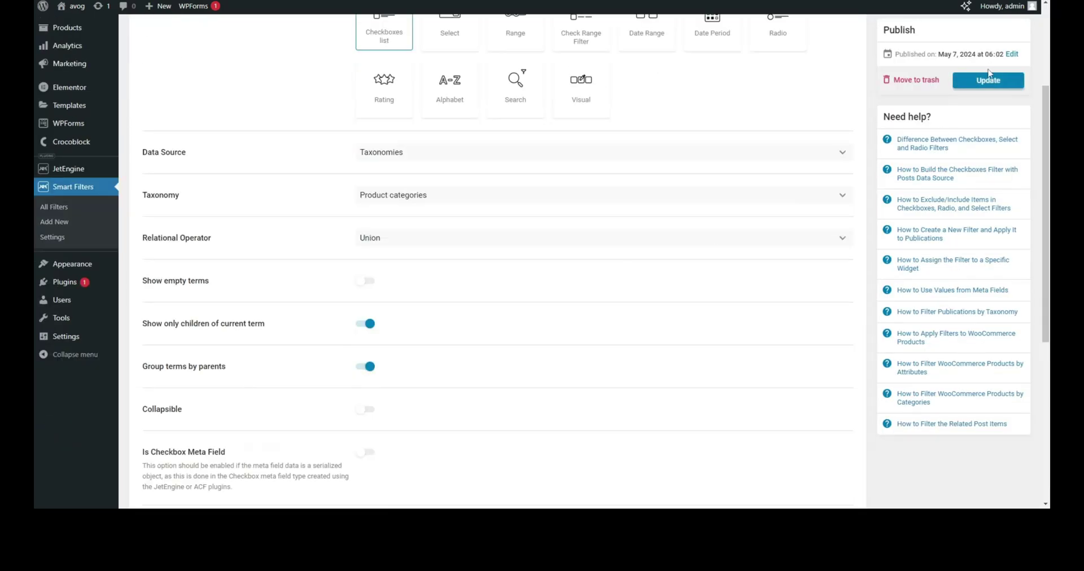
click(994, 82)
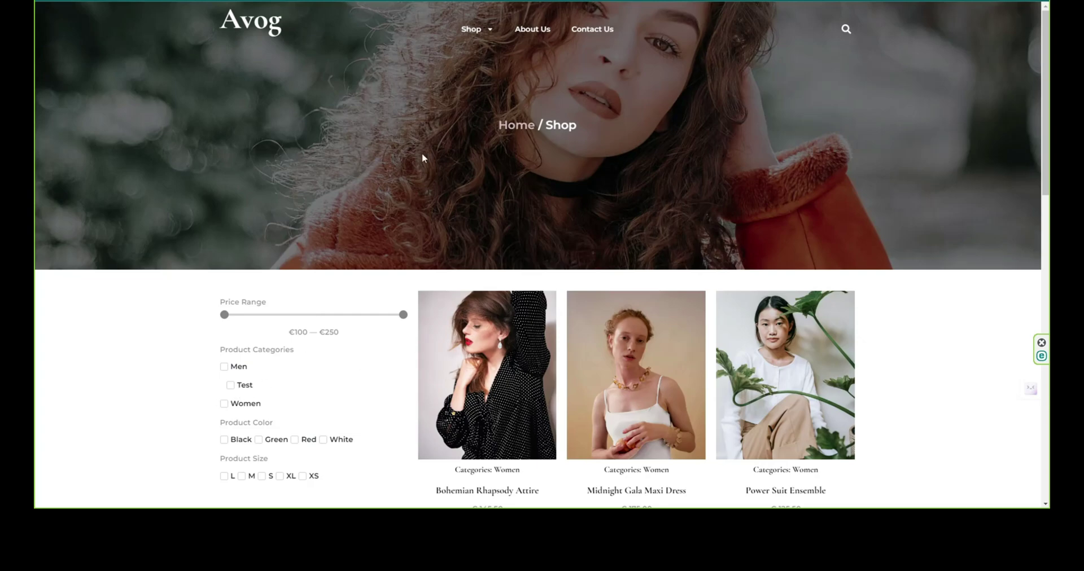
Filter the storefront's products by the Test subcategory, and return to the unfiltered Shop page.
click(230, 385)
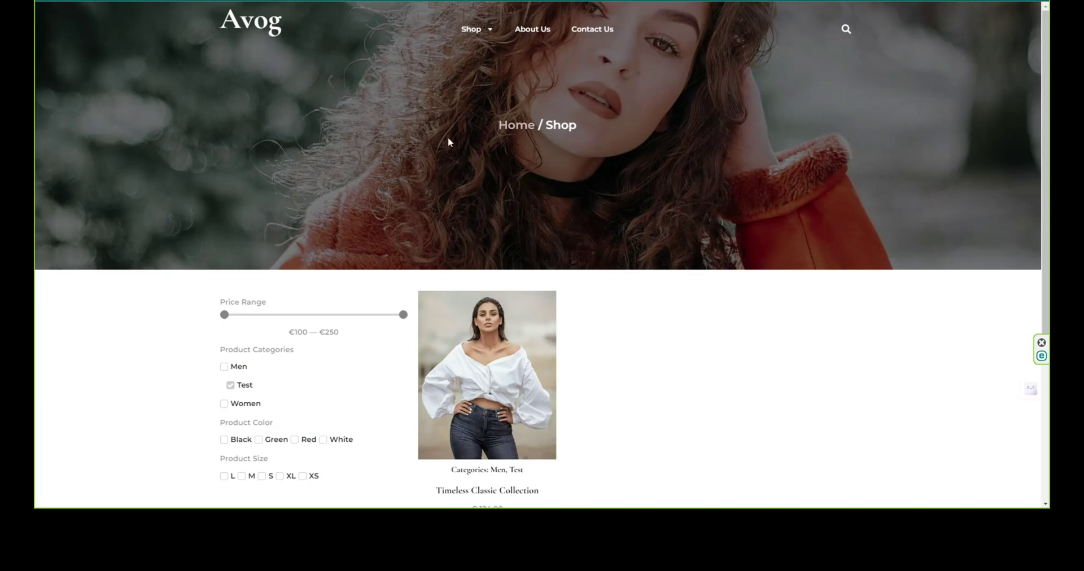
mouse_move(471, 33)
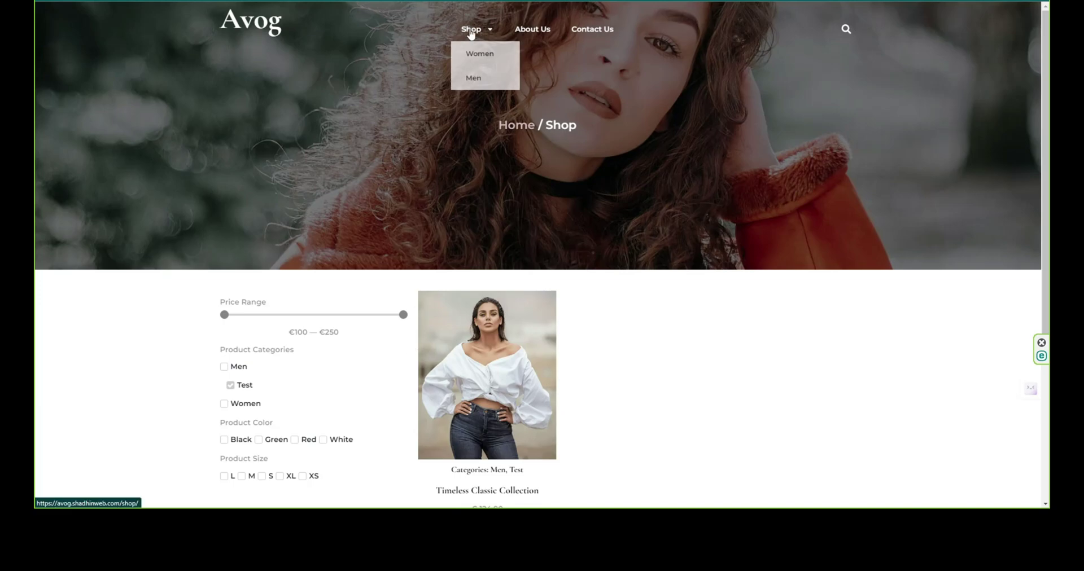
click(471, 79)
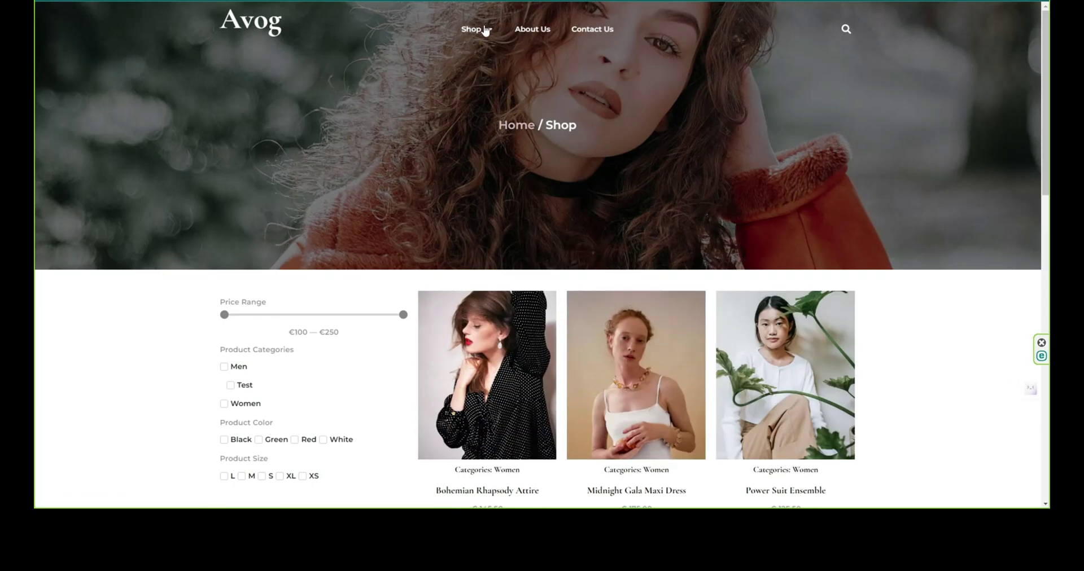
click(478, 29)
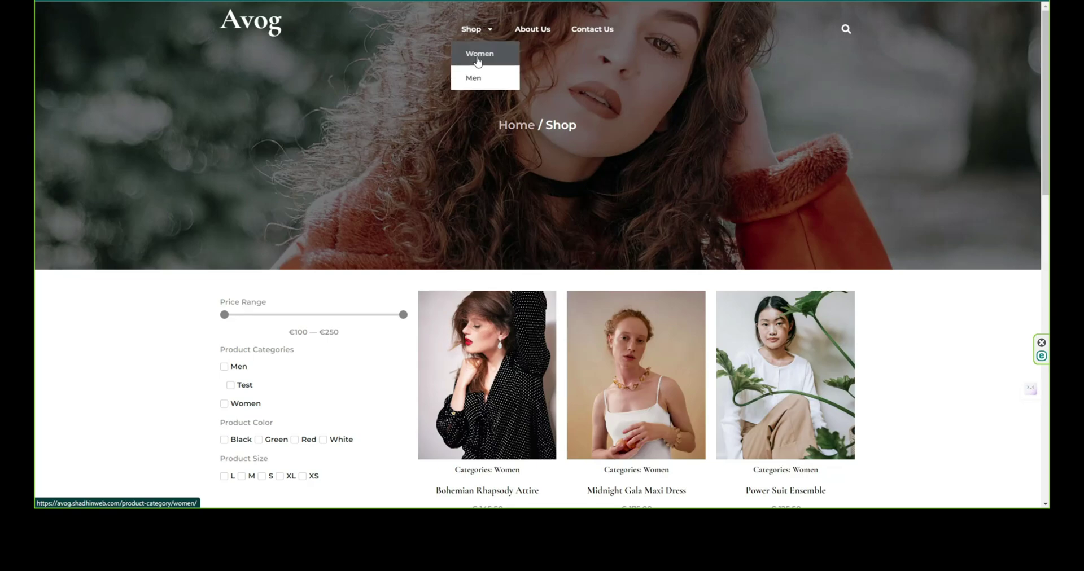
Filter the shop's products by Women, and open the Women category page from the site navigation.
scroll(432, 301, down, 3)
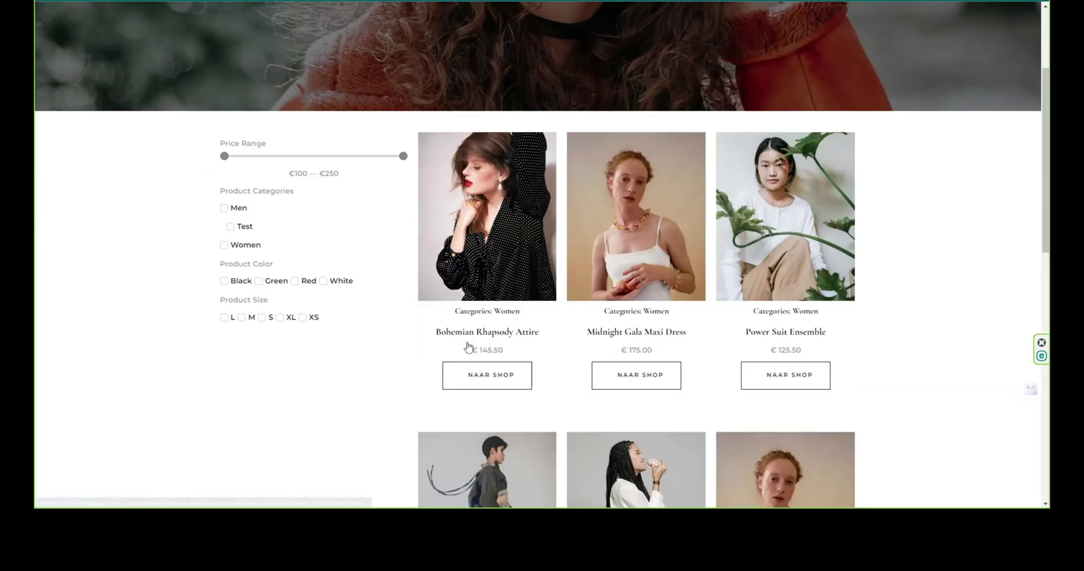
click(224, 247)
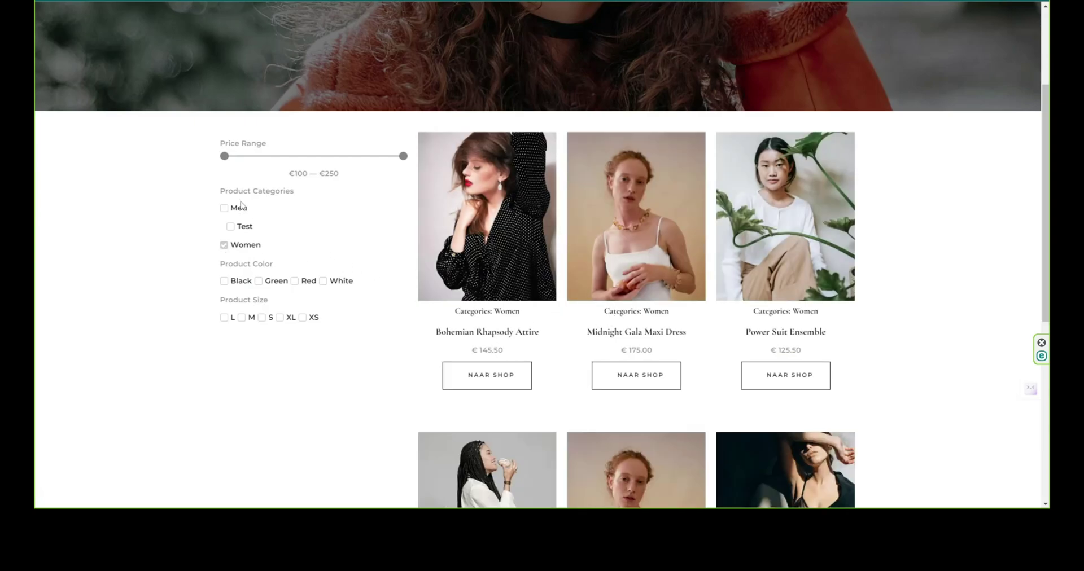
scroll(499, 127, up, 3)
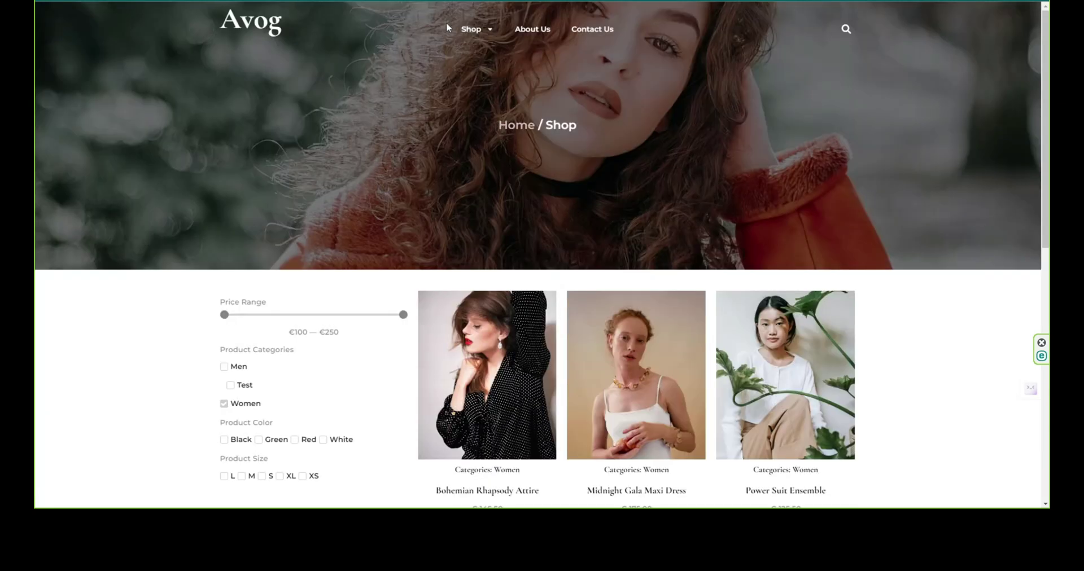
click(478, 49)
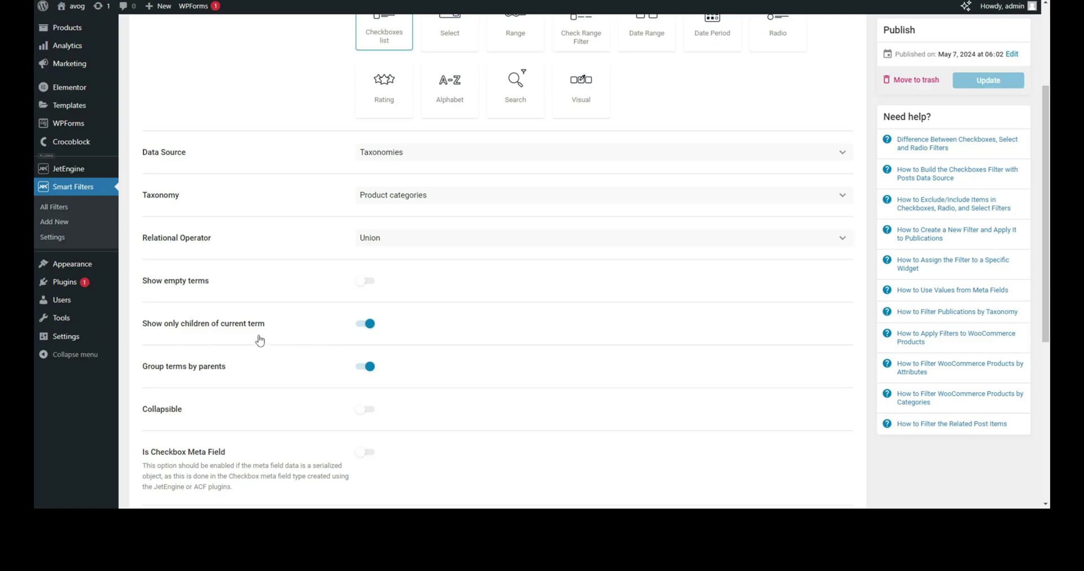
Disable Show only children of current term in the Categories filter and update it.
click(361, 330)
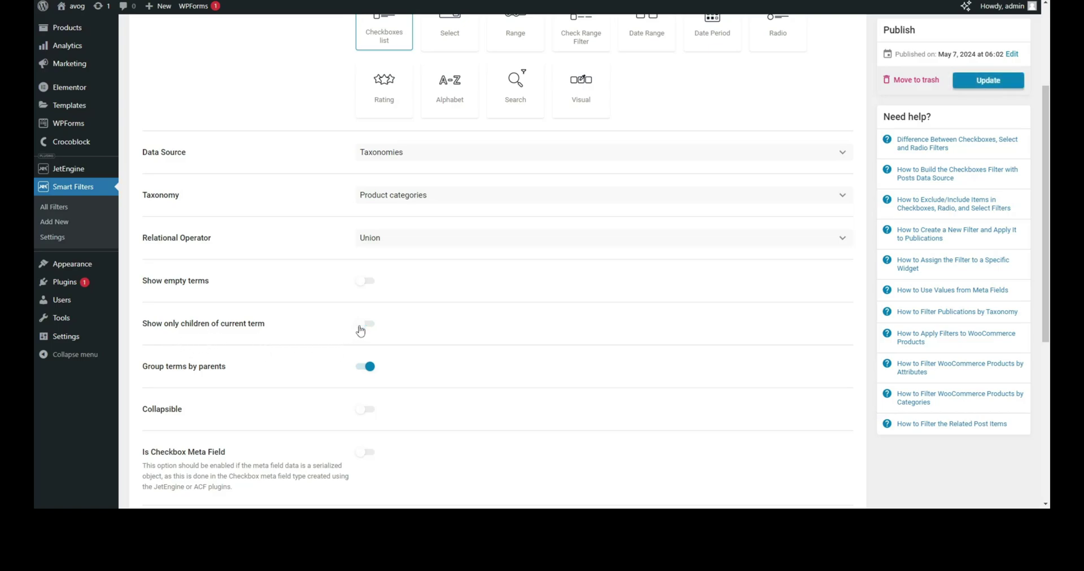
click(979, 82)
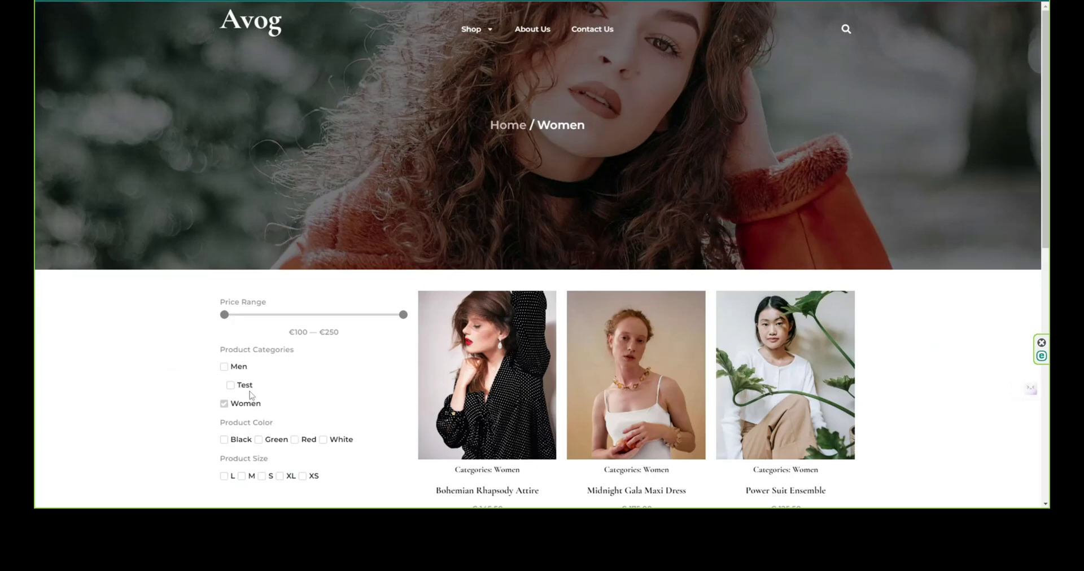
On the storefront's Women page, clear the Women category filter and select Men instead.
scroll(308, 360, down, 2)
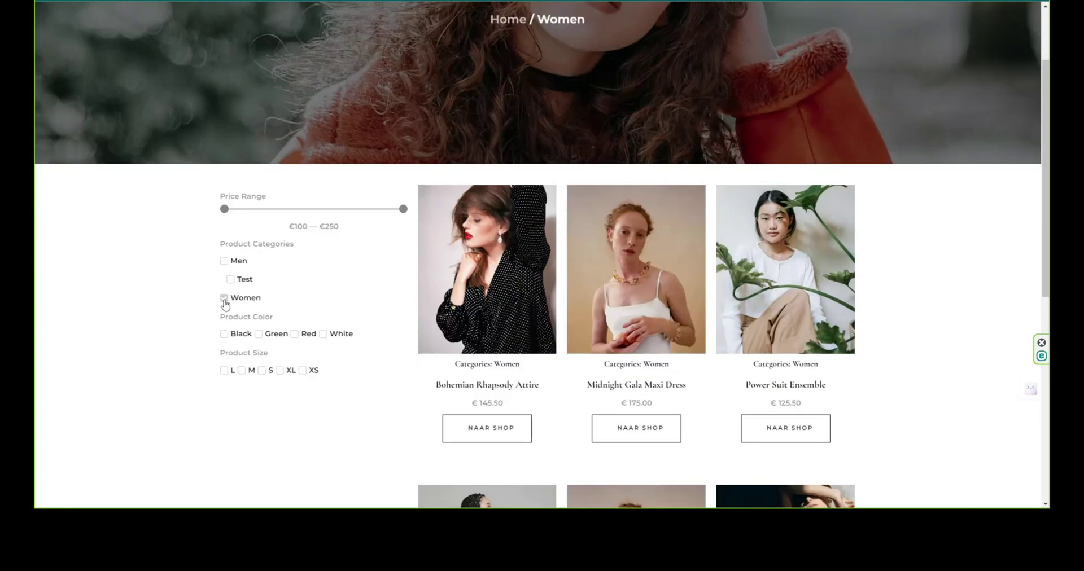
click(225, 303)
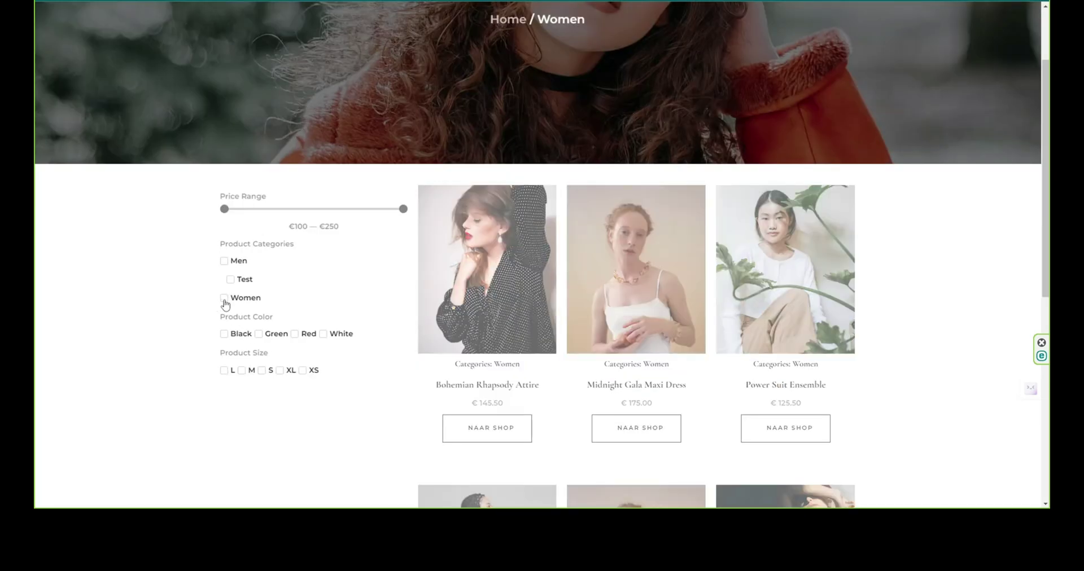
click(224, 261)
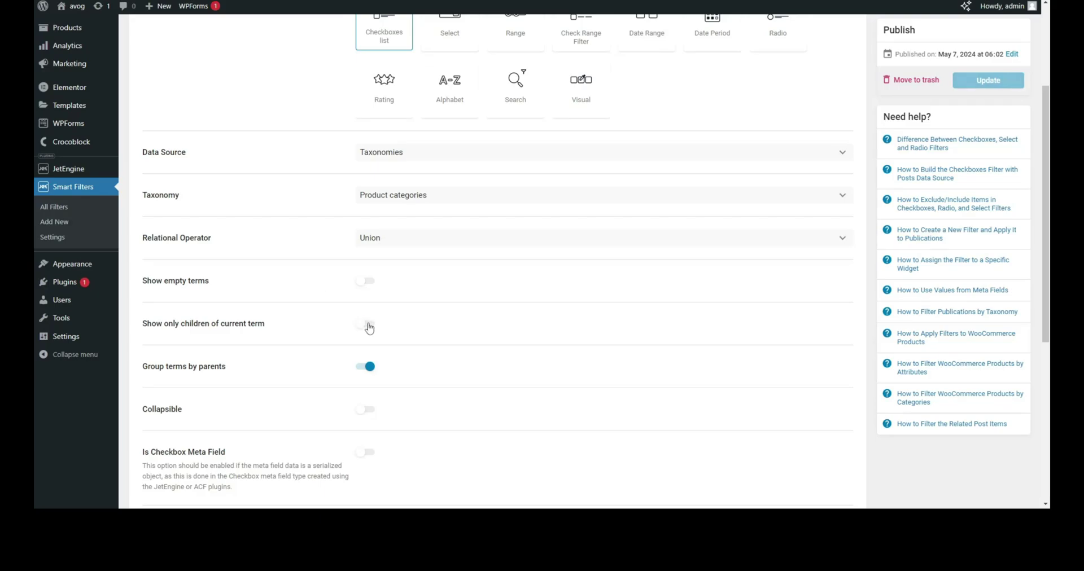
Enable Show only children of current term, update the Categories filter, and review its remaining settings and labels.
click(368, 325)
click(1002, 78)
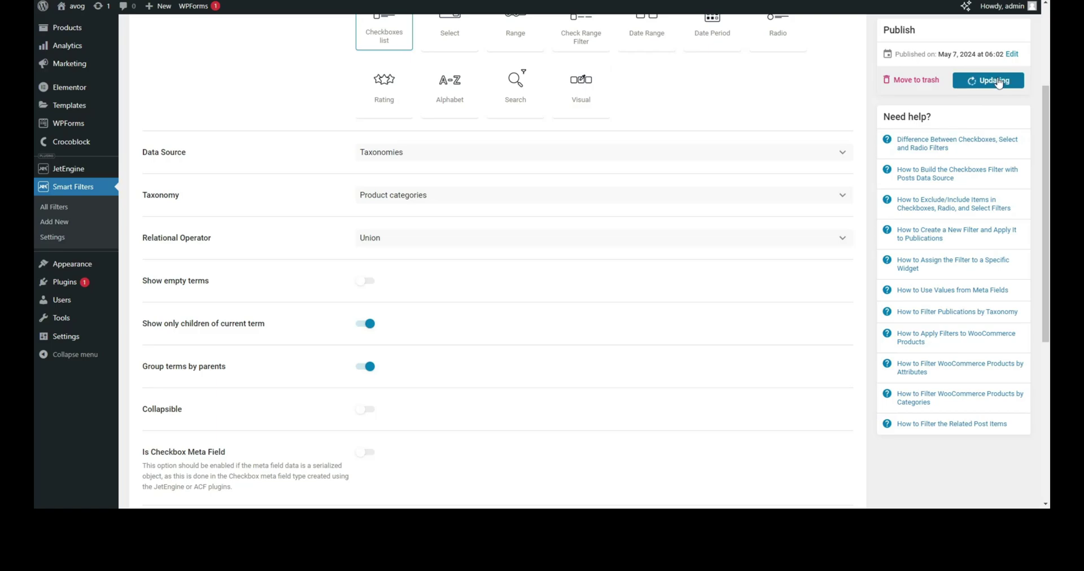
scroll(418, 317, down, 4)
scroll(420, 320, down, 2)
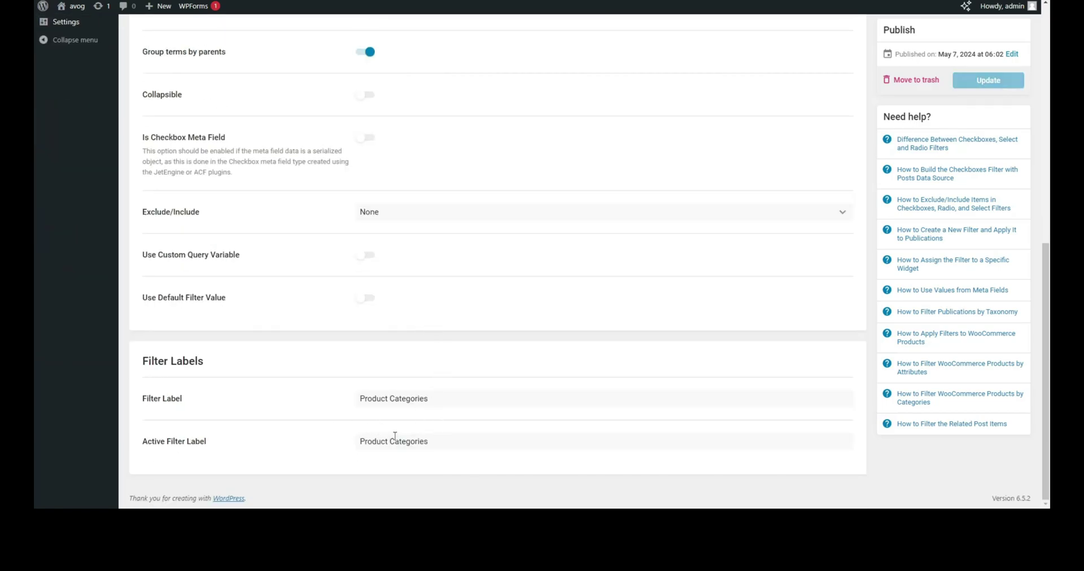
scroll(440, 429, up, 5)
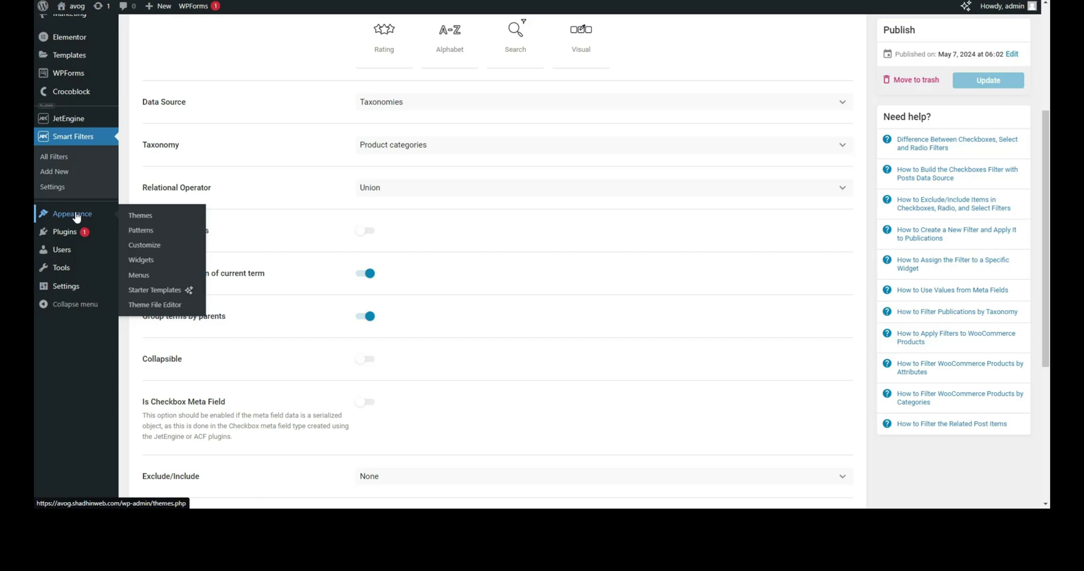
Open the Color filter from the Smart Filters list and review its Taxonomy options and remaining settings.
click(73, 138)
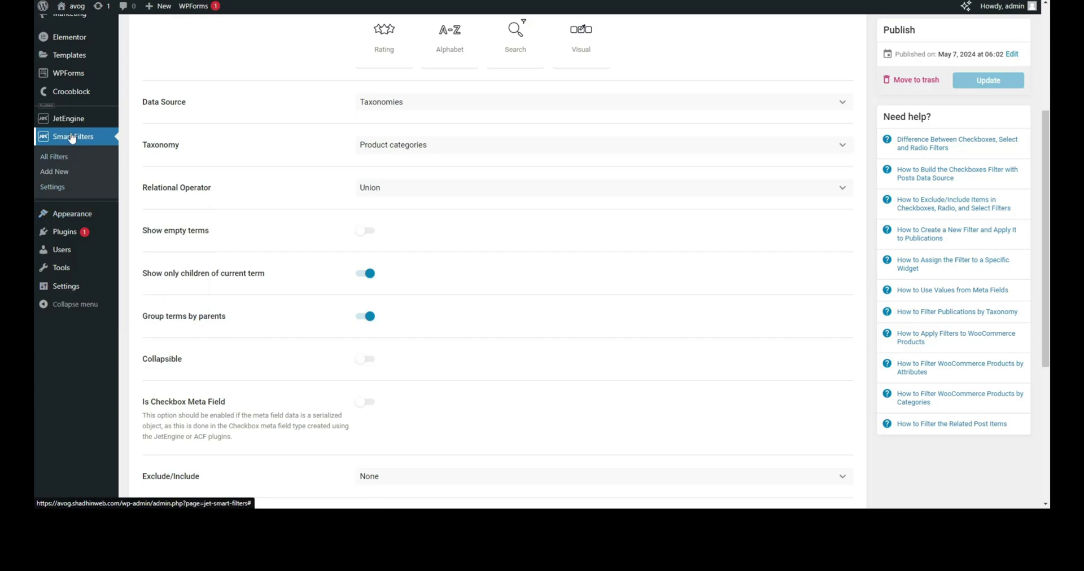
mouse_move(336, 279)
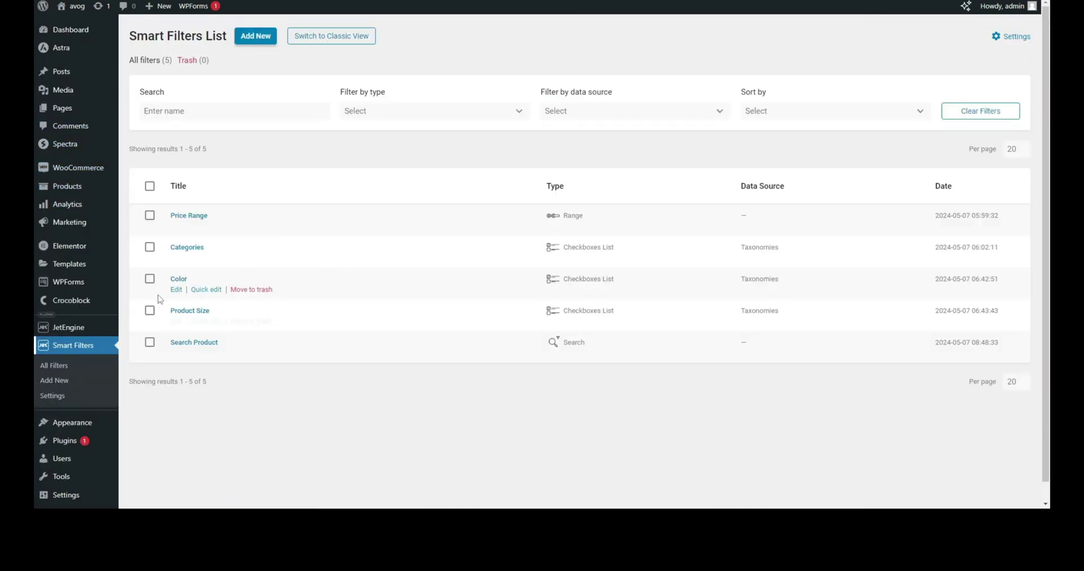
click(177, 291)
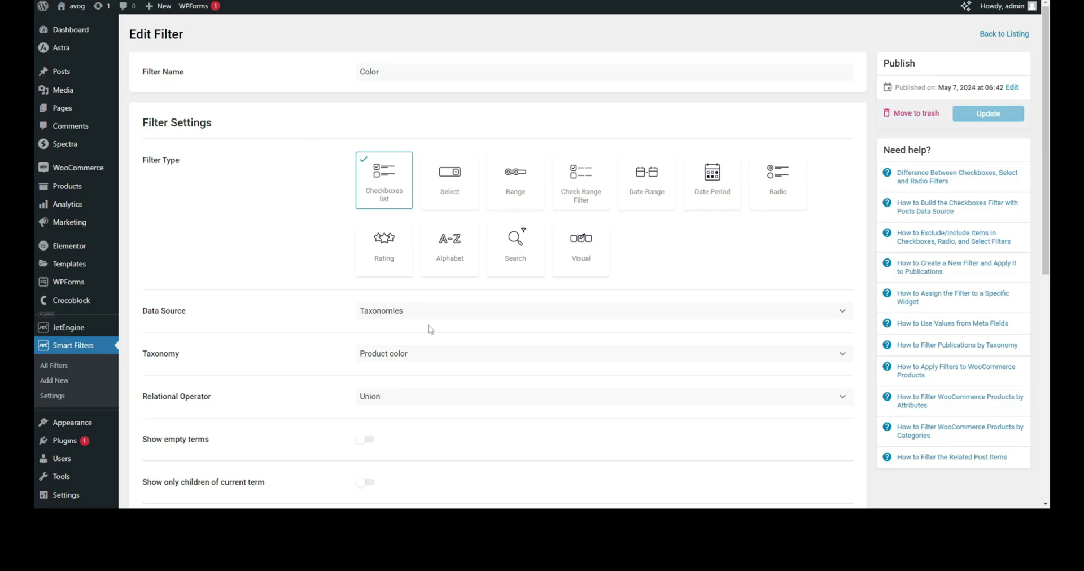
click(474, 358)
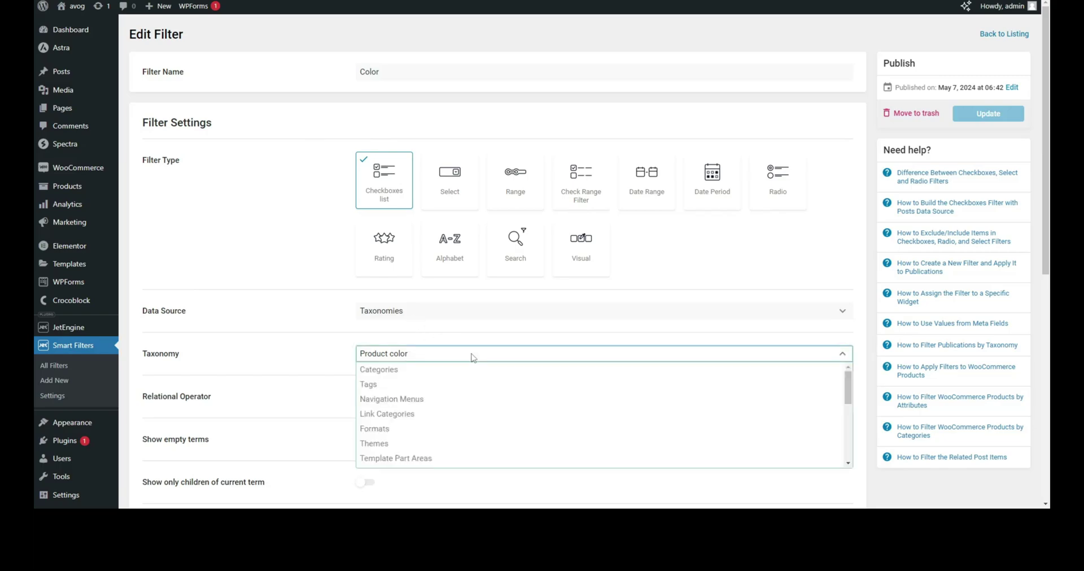
scroll(423, 421, down, 5)
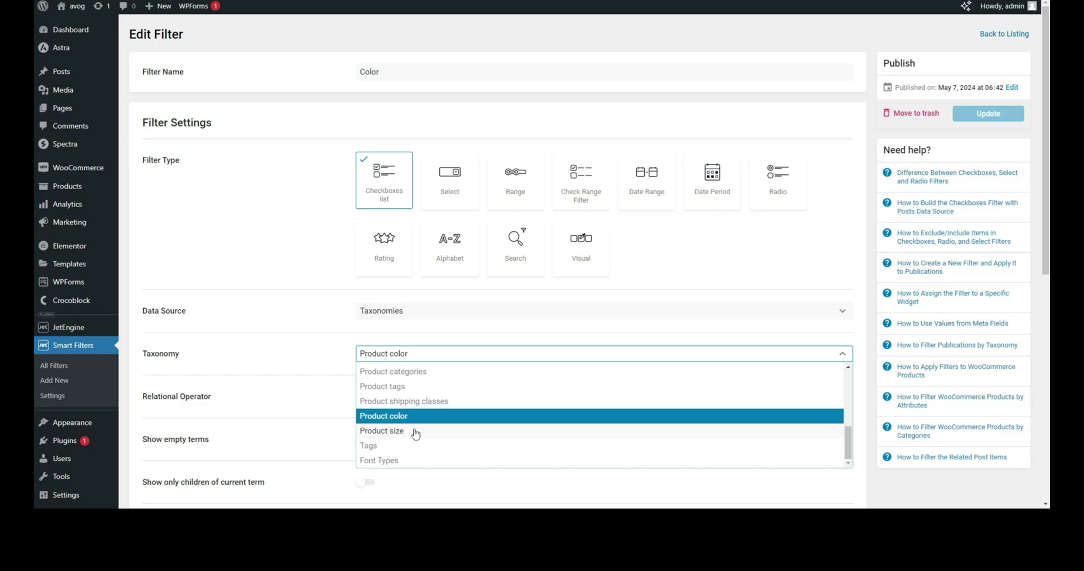
click(333, 369)
scroll(397, 405, down, 2)
scroll(397, 405, down, 6)
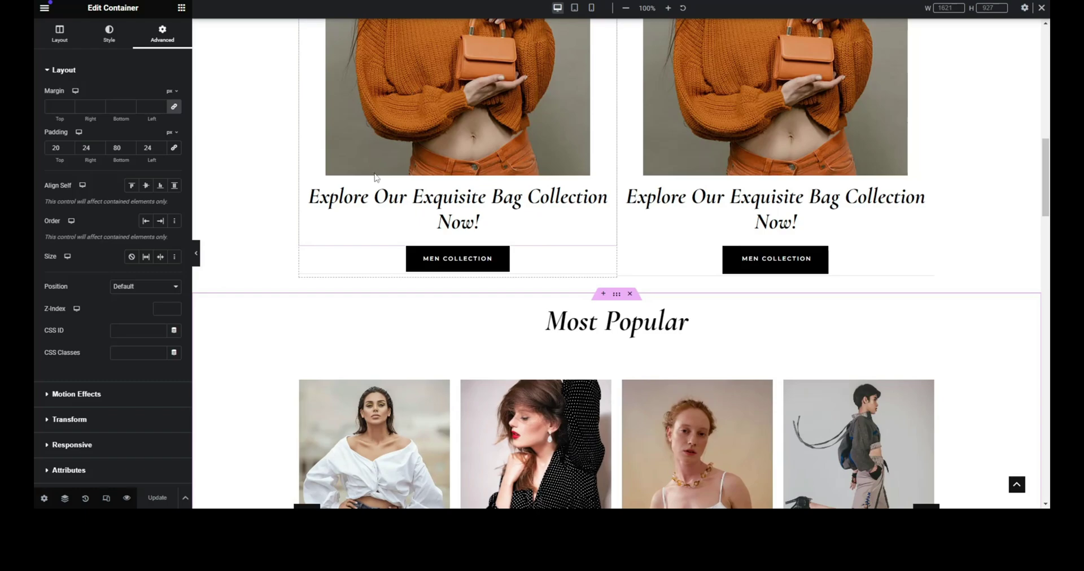
Switch to the shop page template in Elementor and search its widgets for "filter".
scroll(336, 73, up, 3)
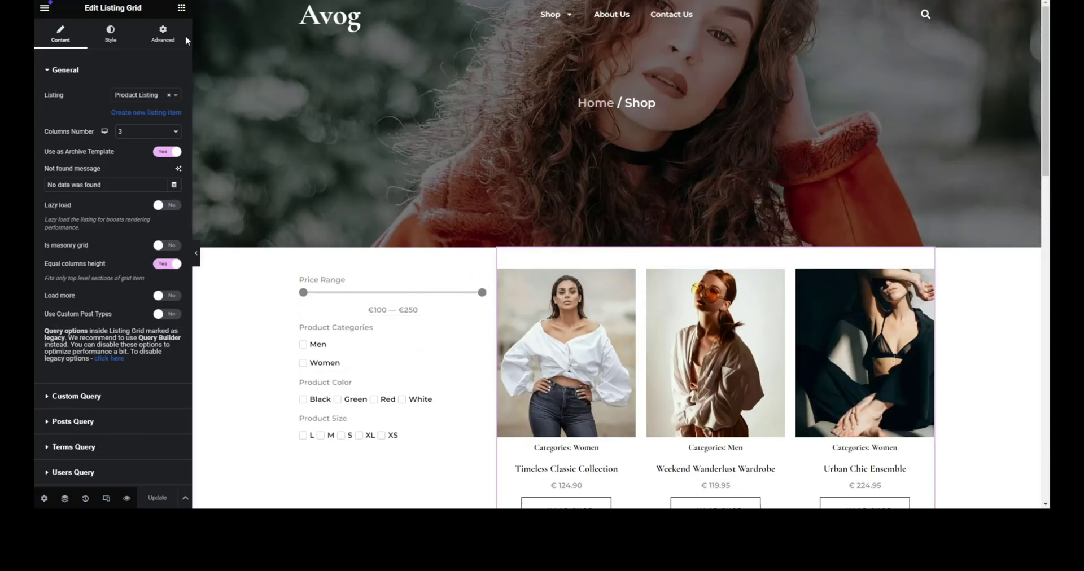
click(181, 8)
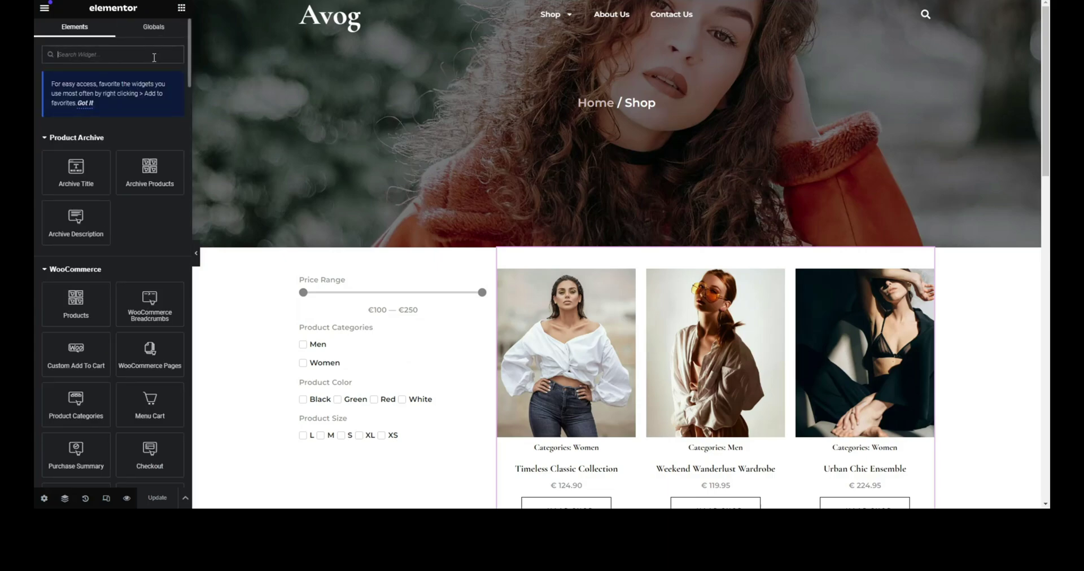
text(filter)
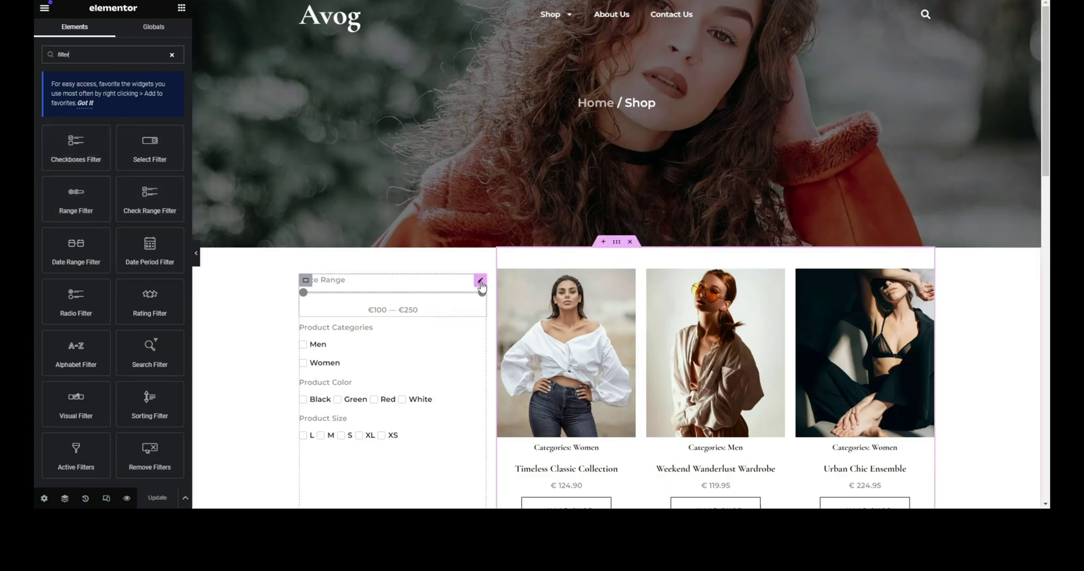
Review the Price Range filter widget's "This filter for" options and compare them with the product Listing Grid's settings.
click(481, 281)
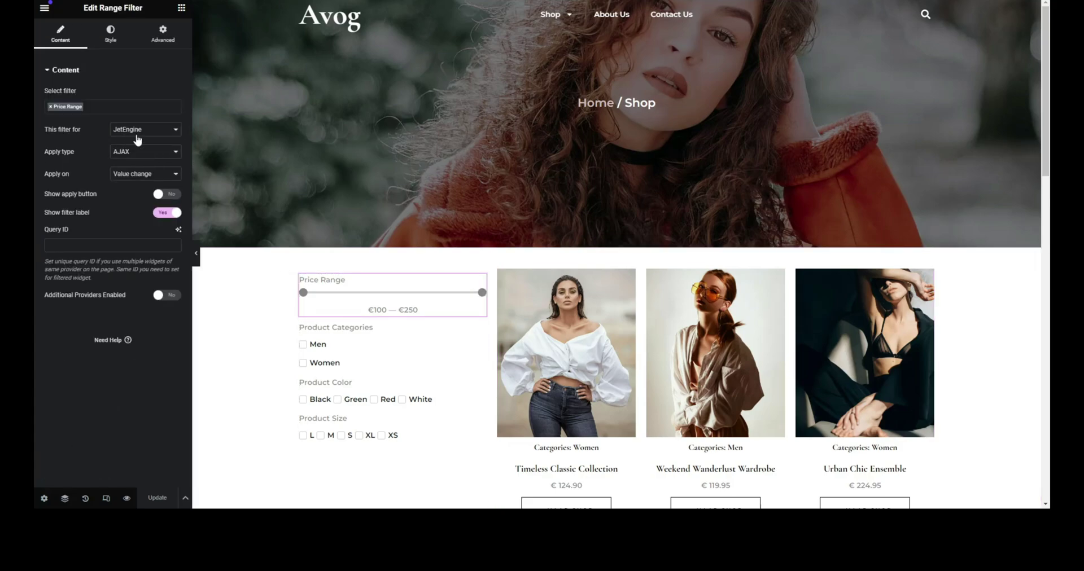
click(144, 132)
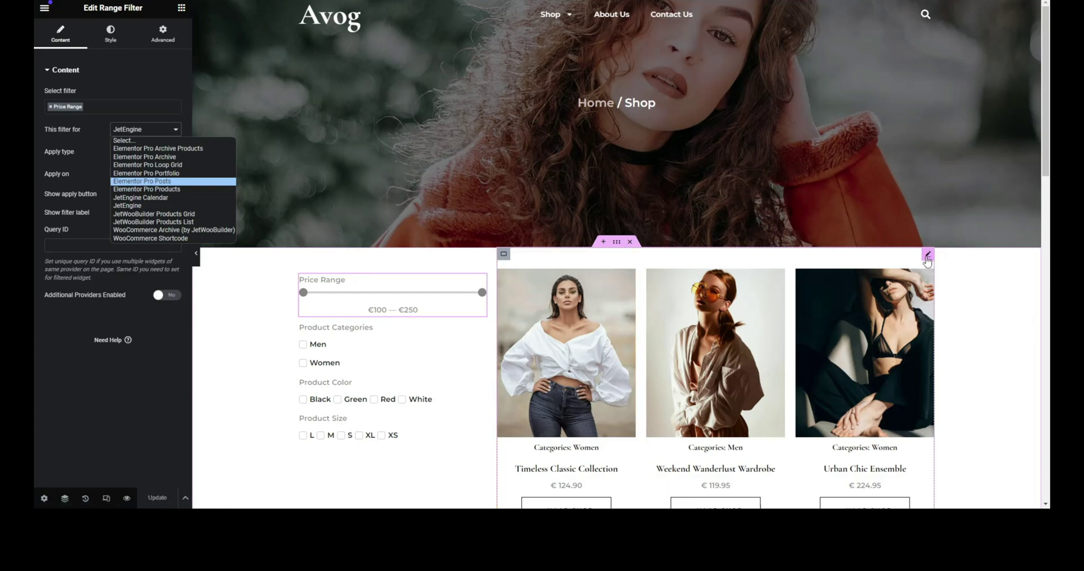
click(928, 259)
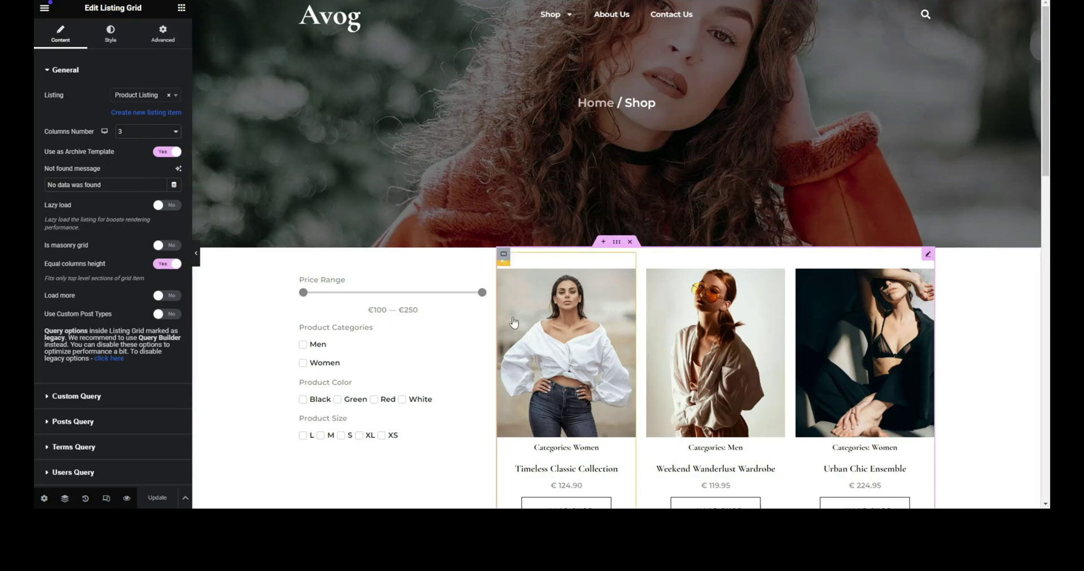
click(482, 286)
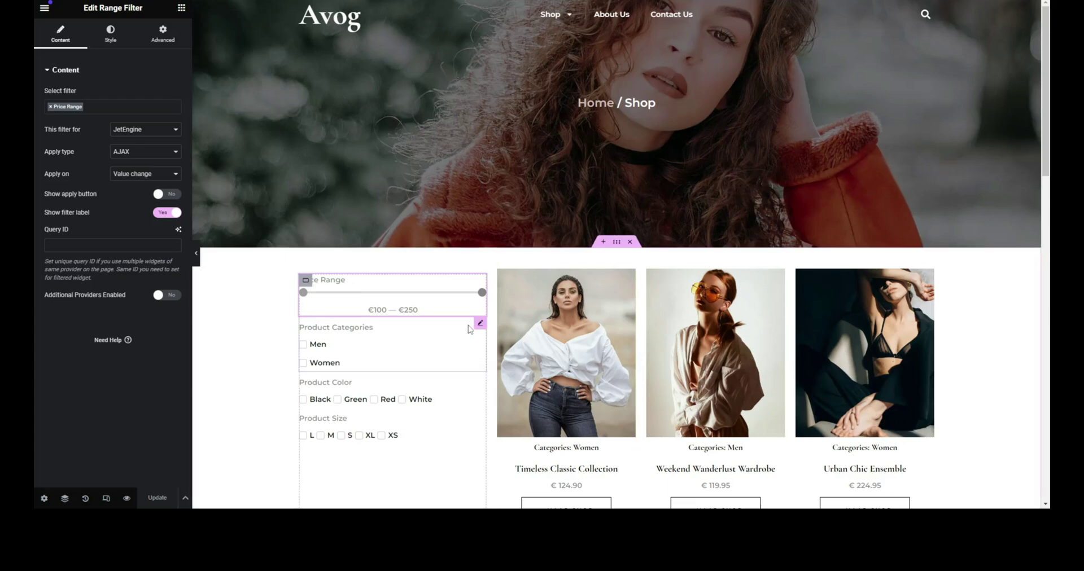
Inspect the content settings of the Product Categories, Product Color and Product Size checkbox filter widgets.
click(480, 323)
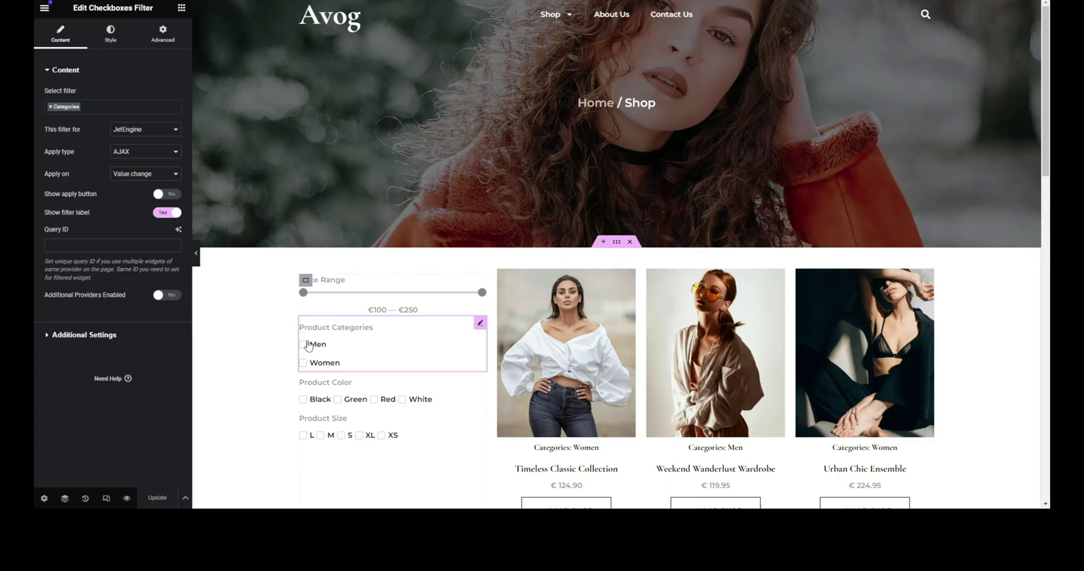
scroll(478, 333, down, 1)
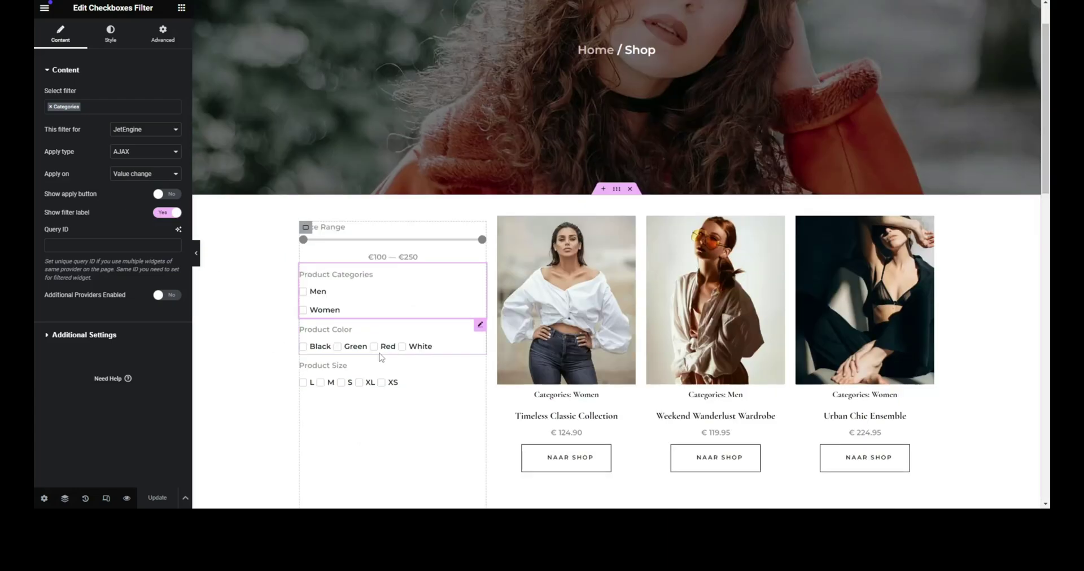
click(479, 326)
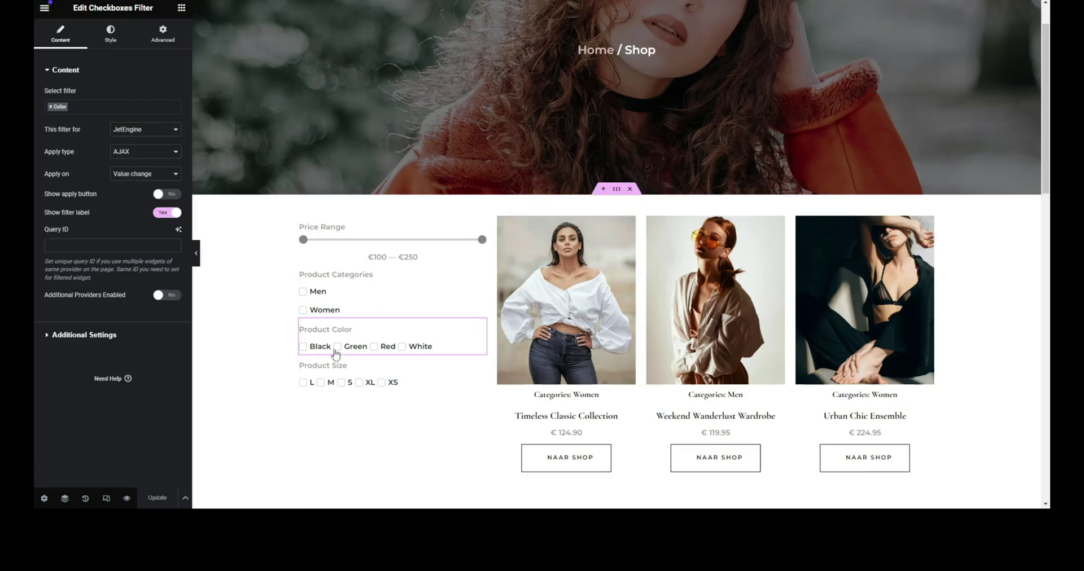
click(480, 363)
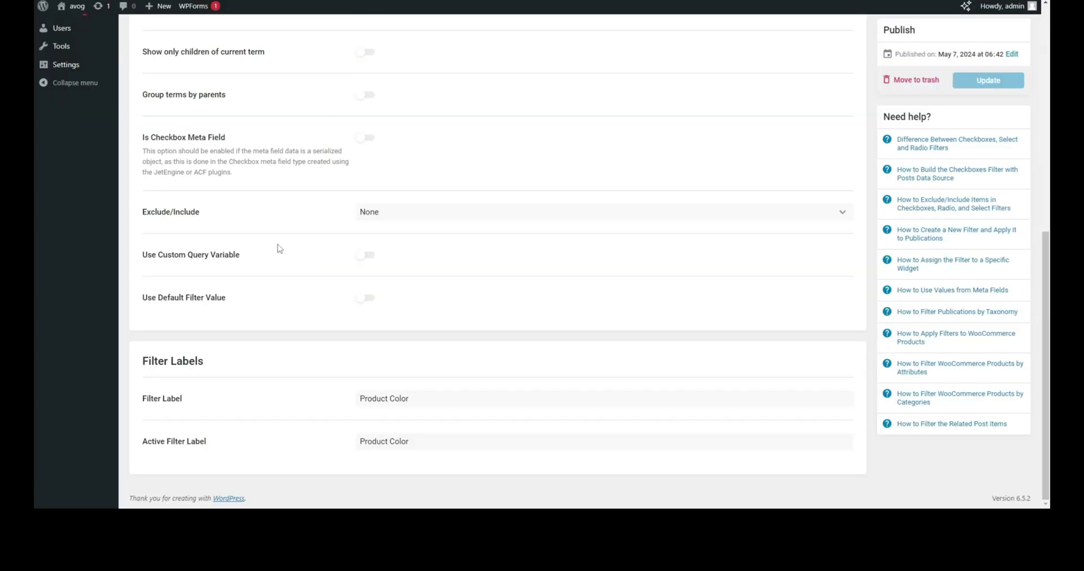
Open the Search Product filter from the WordPress Smart Filters list and review its labels and Search by options.
scroll(277, 248, up, 3)
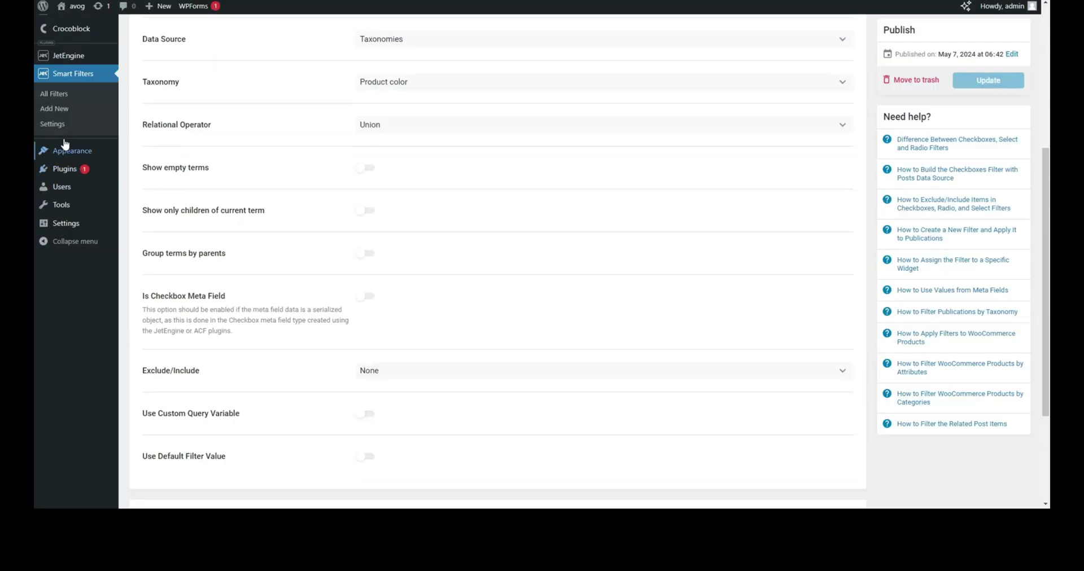
click(55, 97)
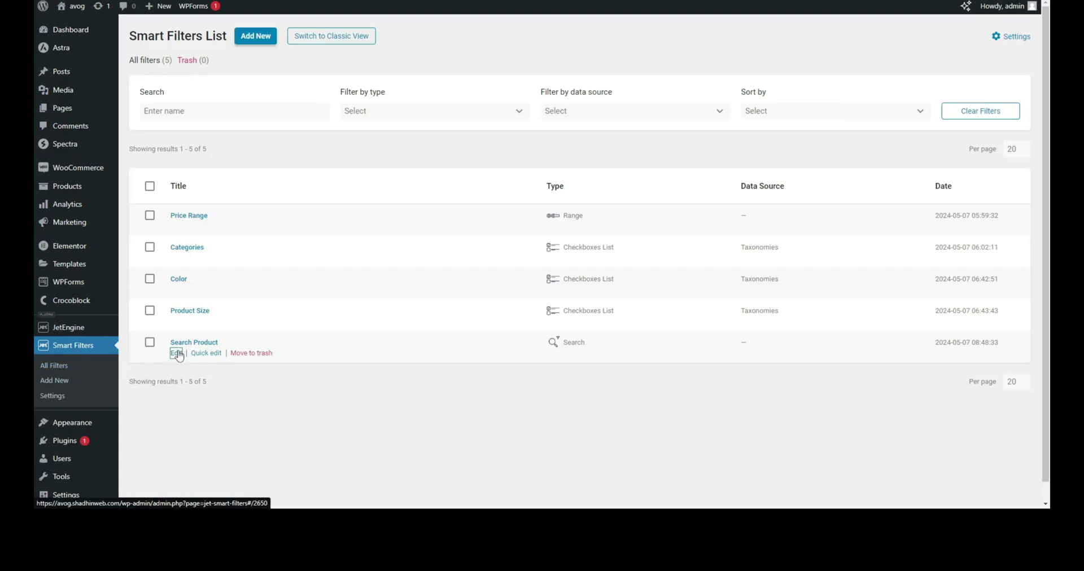
click(176, 353)
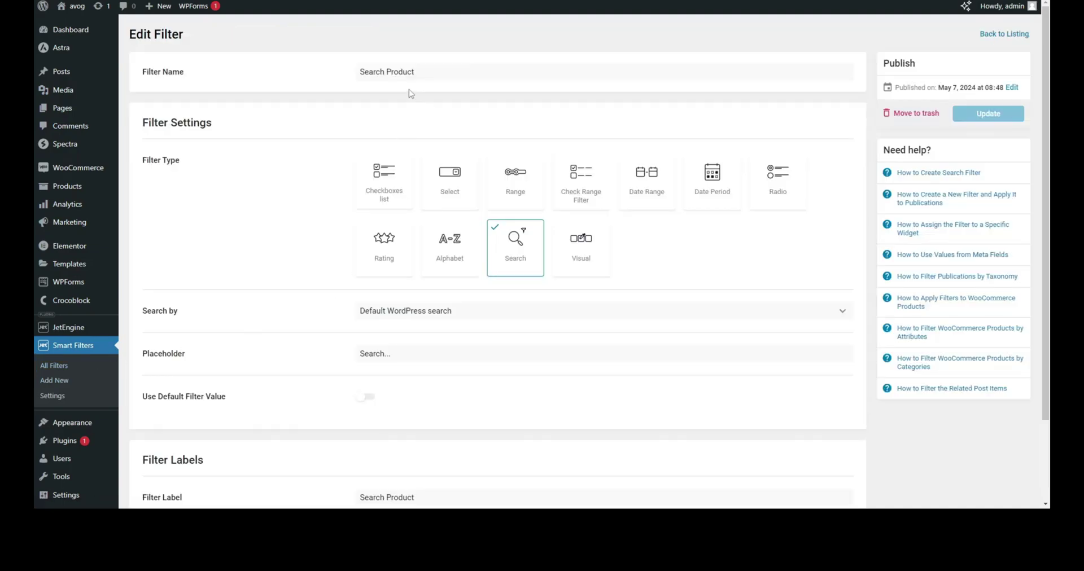
scroll(446, 271, down, 3)
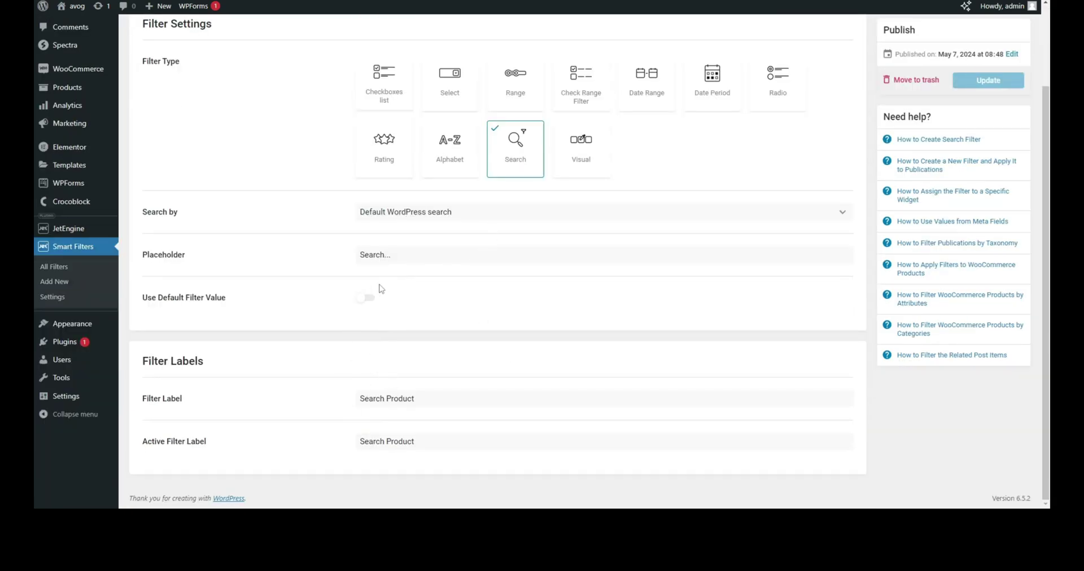
click(492, 214)
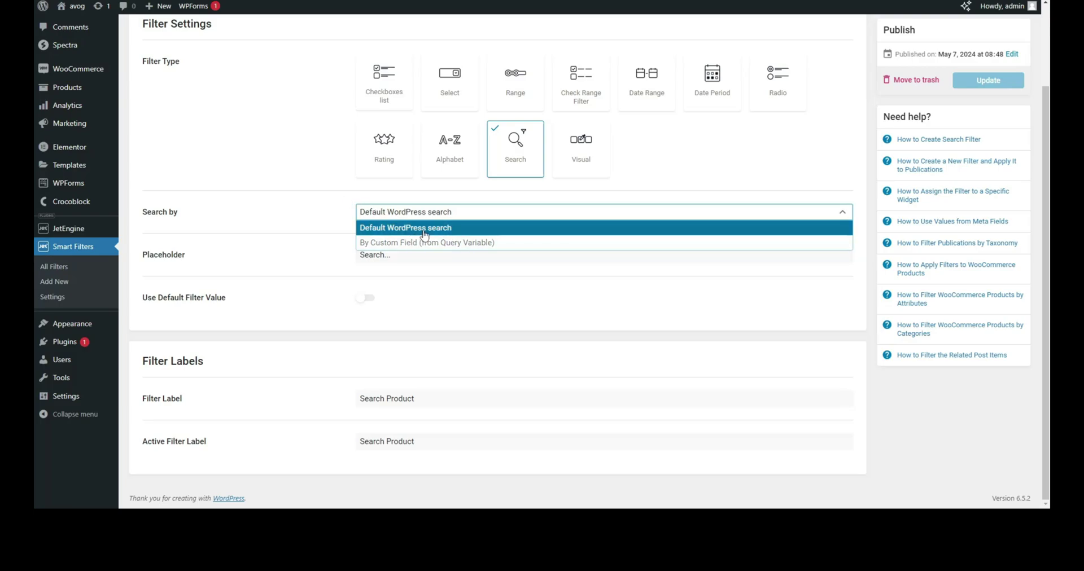
click(380, 28)
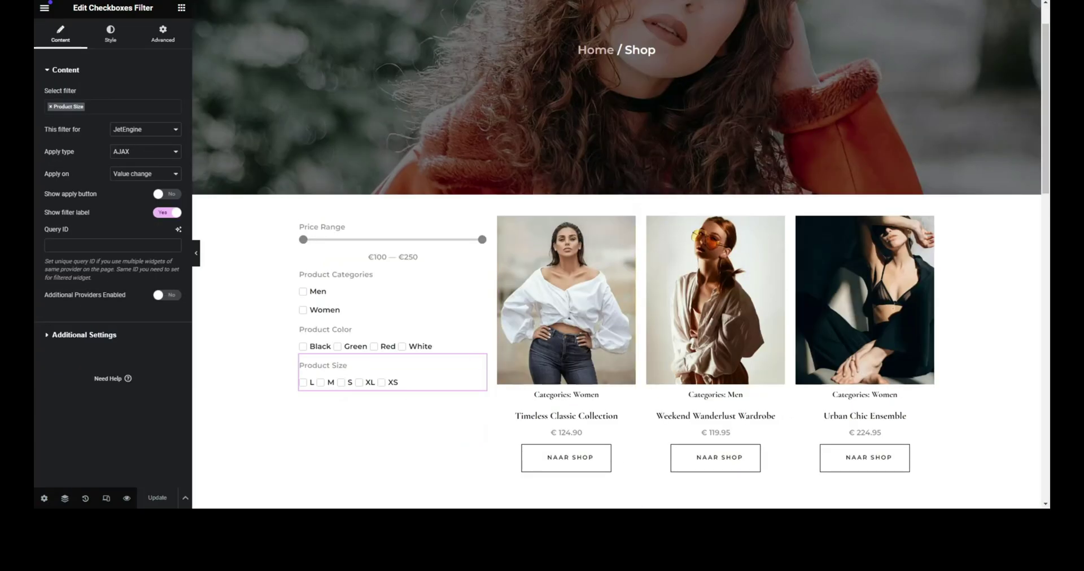
In the Elementor shop template, add a Search Filter widget above the product listing grid.
click(181, 7)
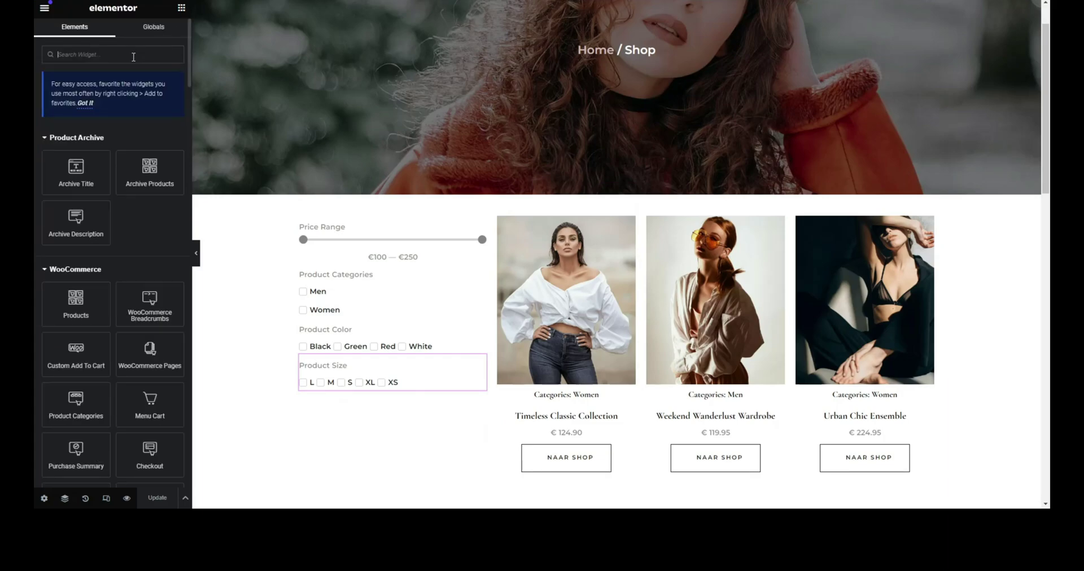
text(sear)
drag(84, 143, 631, 191)
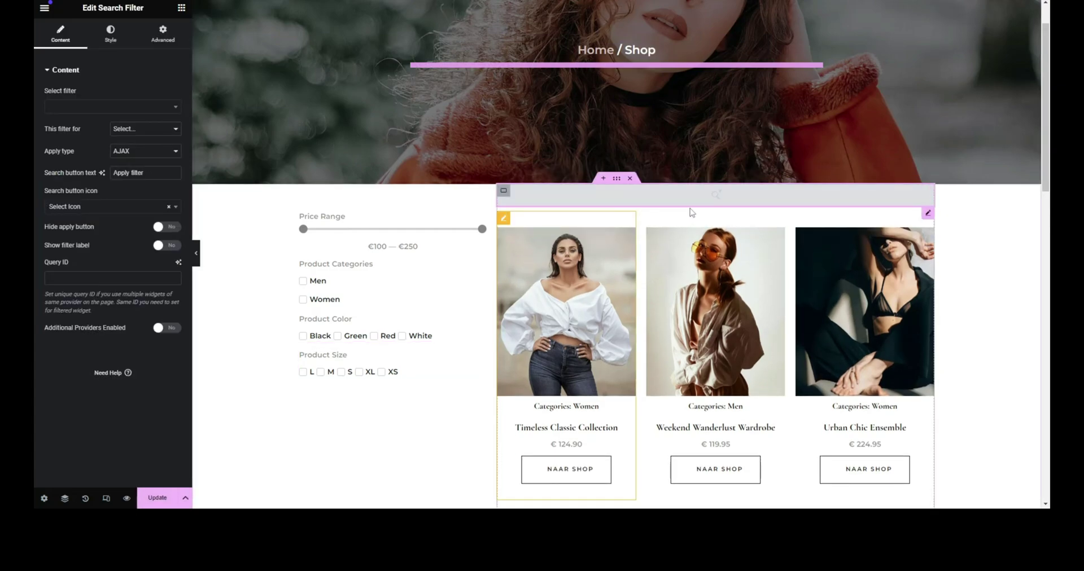
Assign the Search Product filter to the new Search Filter widget.
click(89, 109)
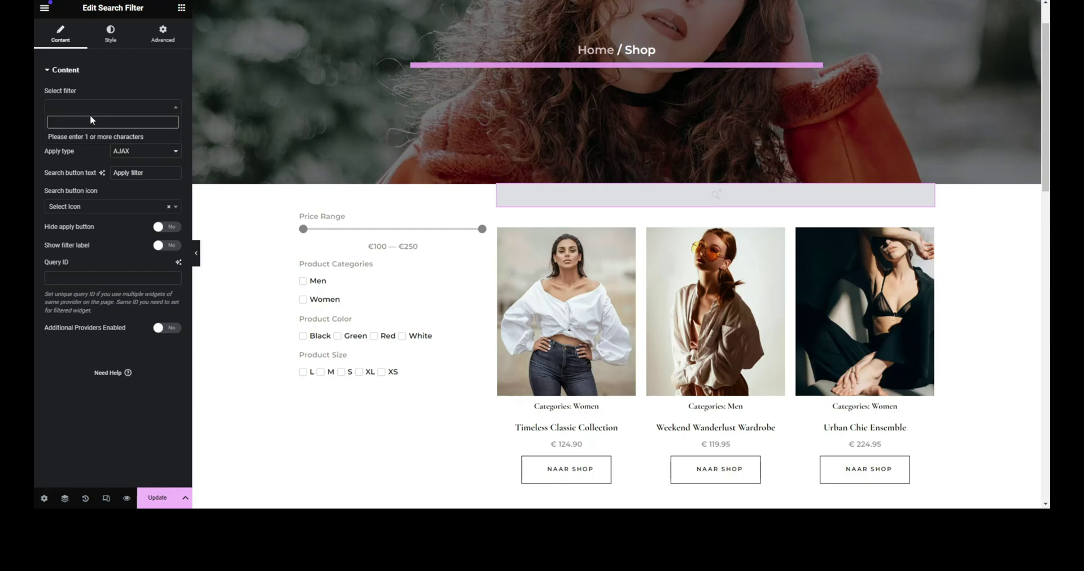
text(fi)
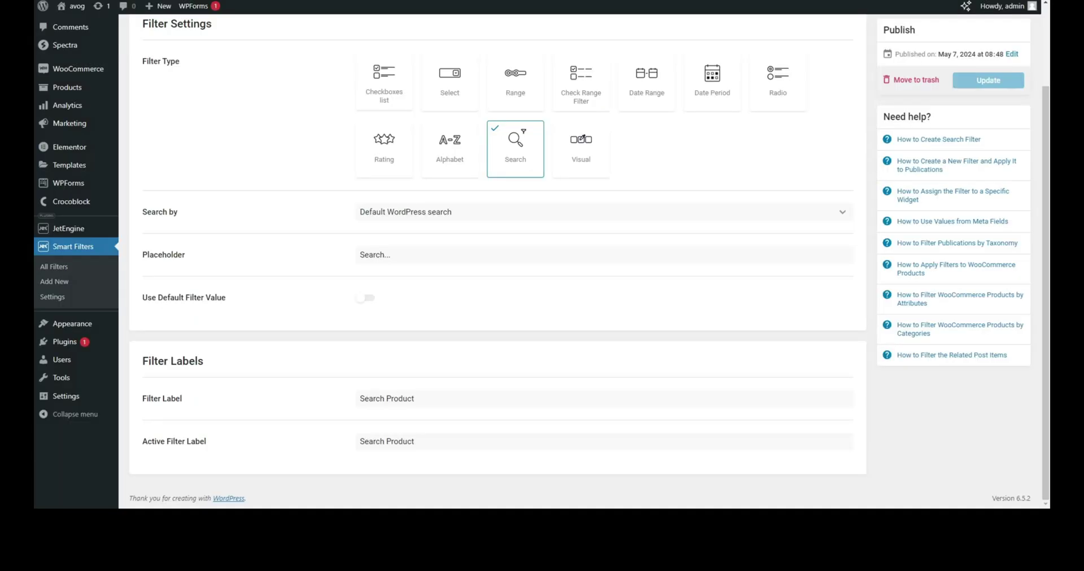
scroll(327, 147, up, 2)
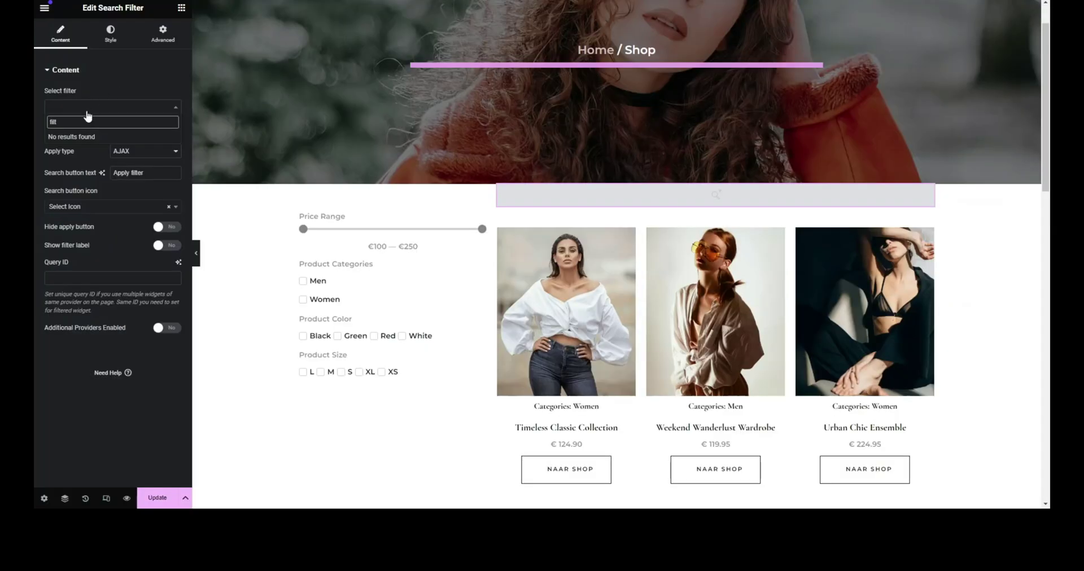
key(BackSpace)
key(BackSpace)
key(BackSpace)
key(BackSpace)
text(sea)
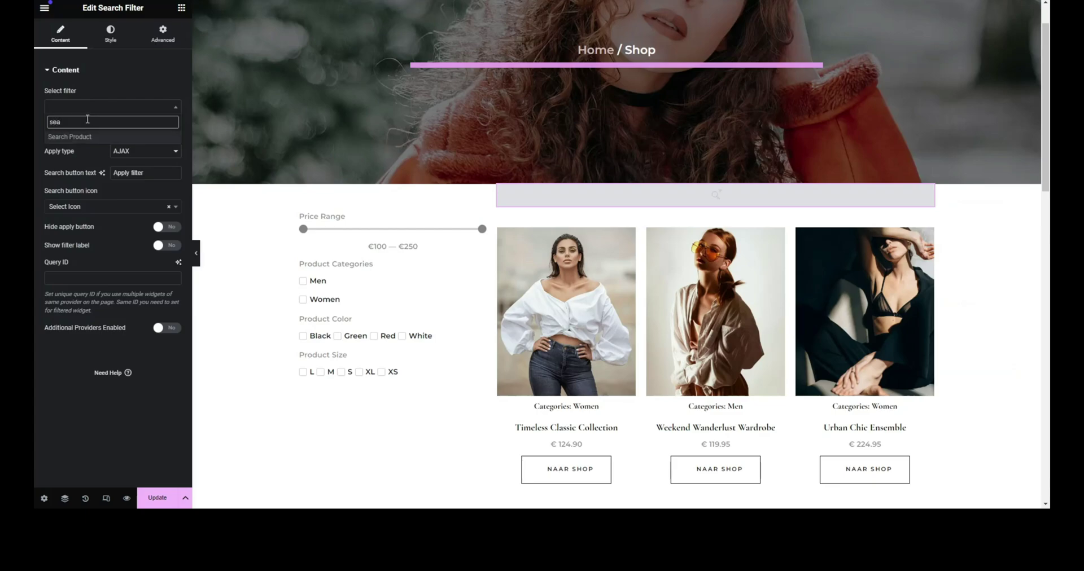
click(84, 136)
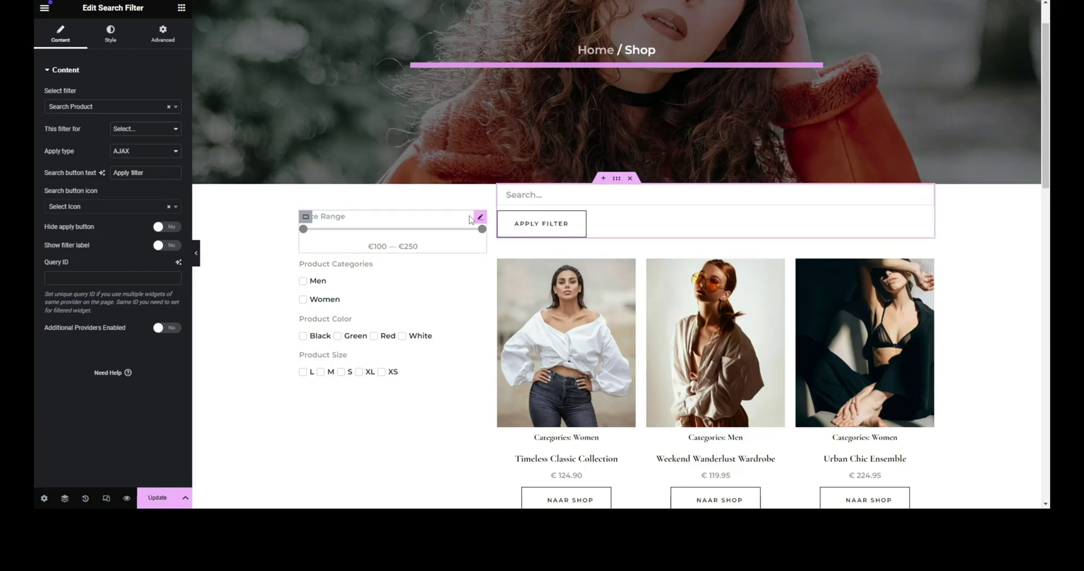
Set the Search Filter widget's apply type to AJAX on typing and its target to JetEngine.
click(151, 152)
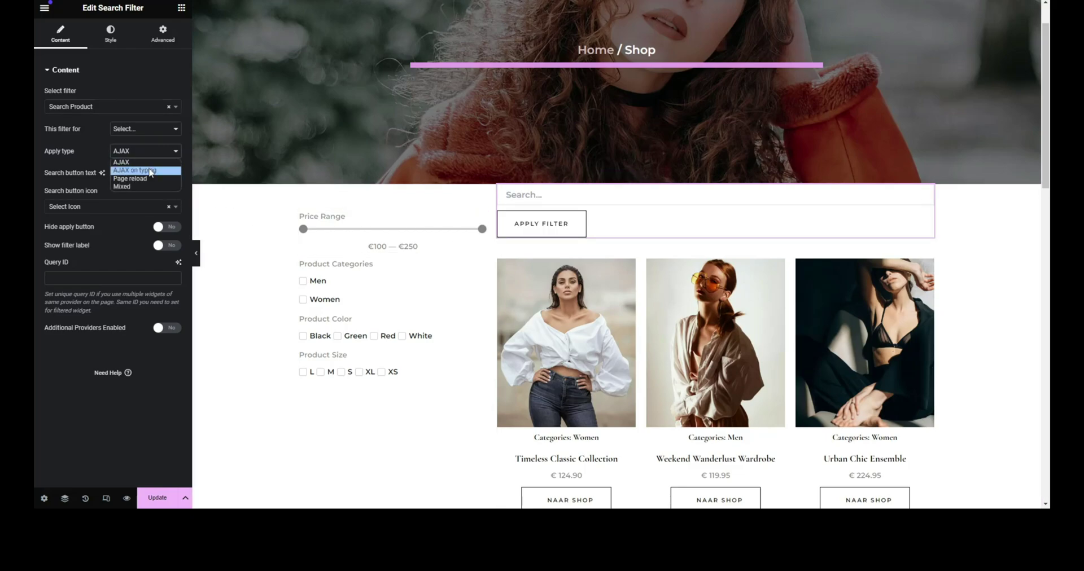
click(150, 170)
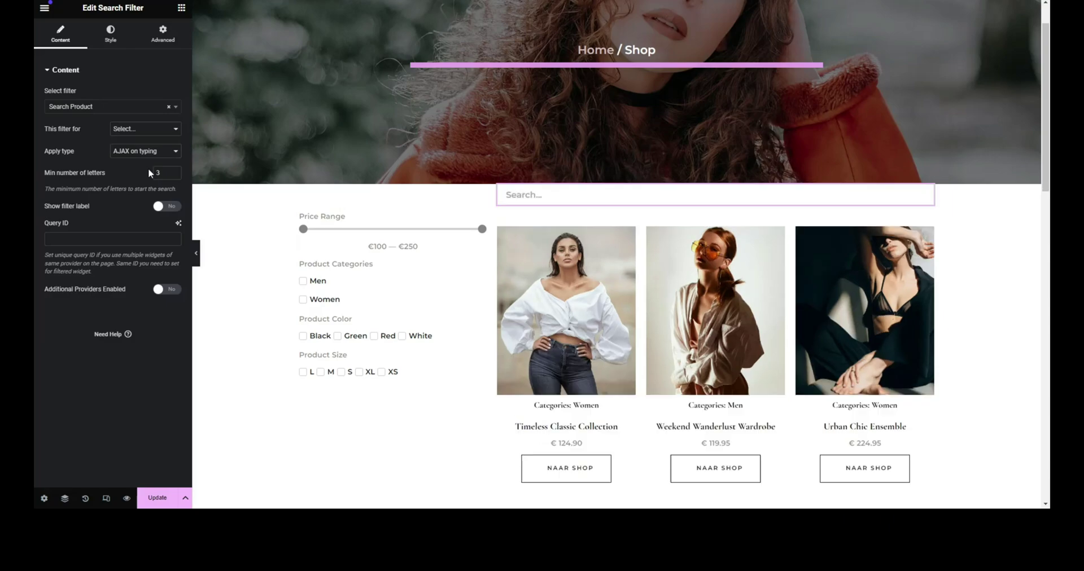
click(144, 131)
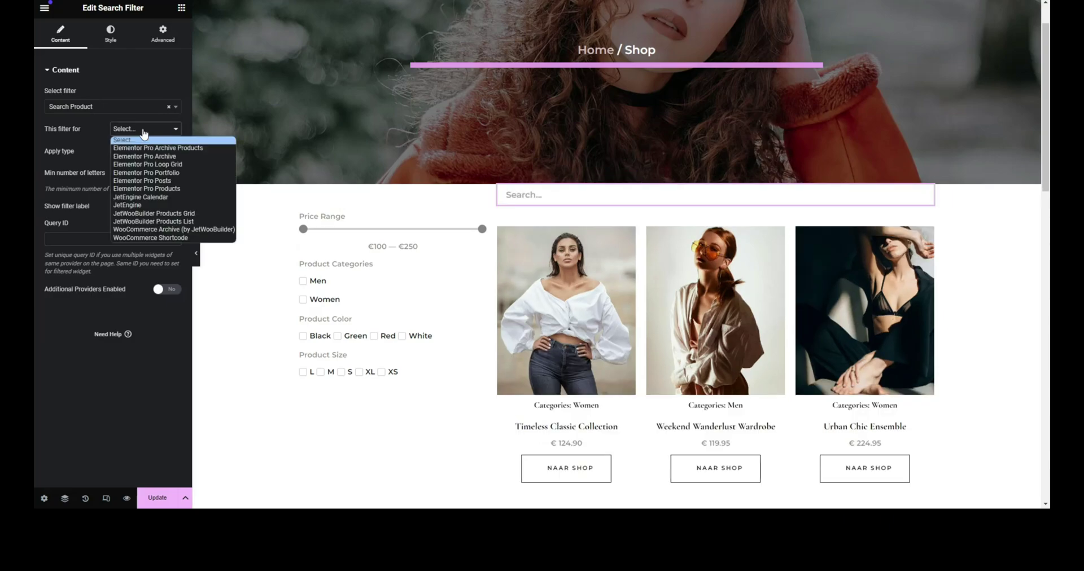
click(140, 206)
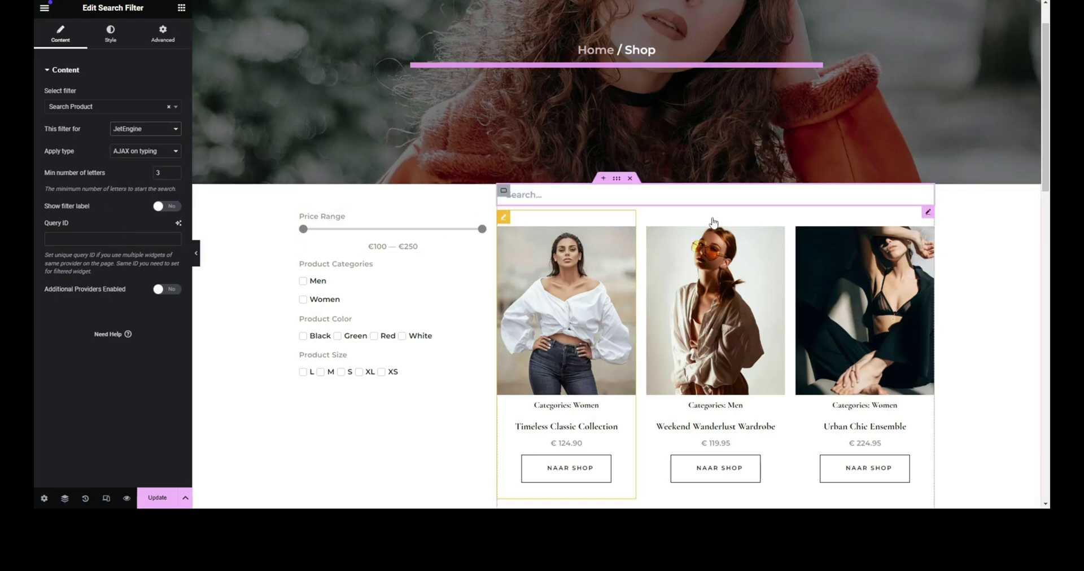
scroll(712, 217, down, 3)
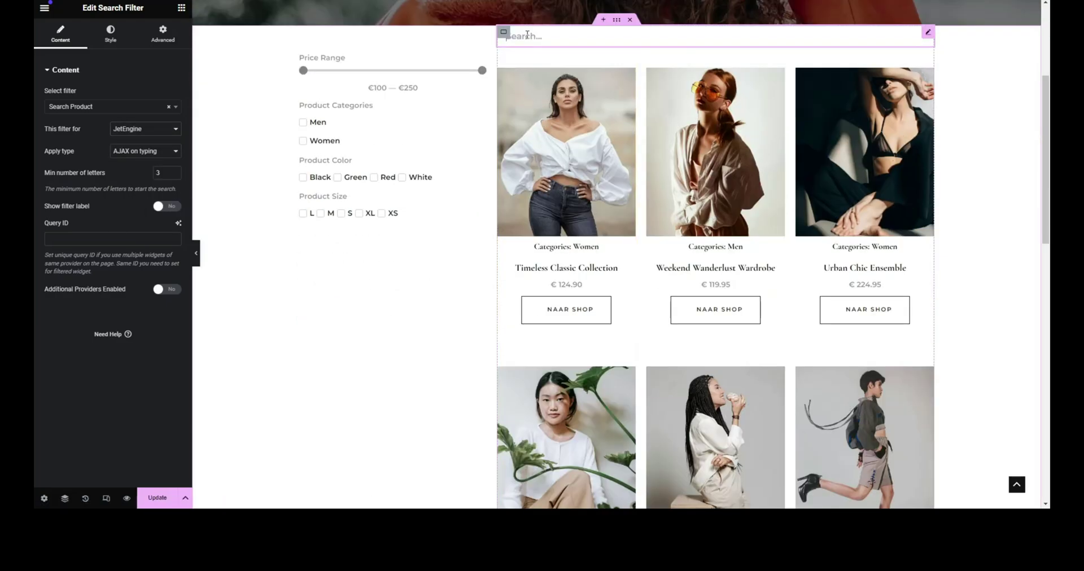
Try the new product search field in the template preview with "prof", and save the updated shop template.
scroll(527, 34, down, 4)
scroll(528, 36, up, 5)
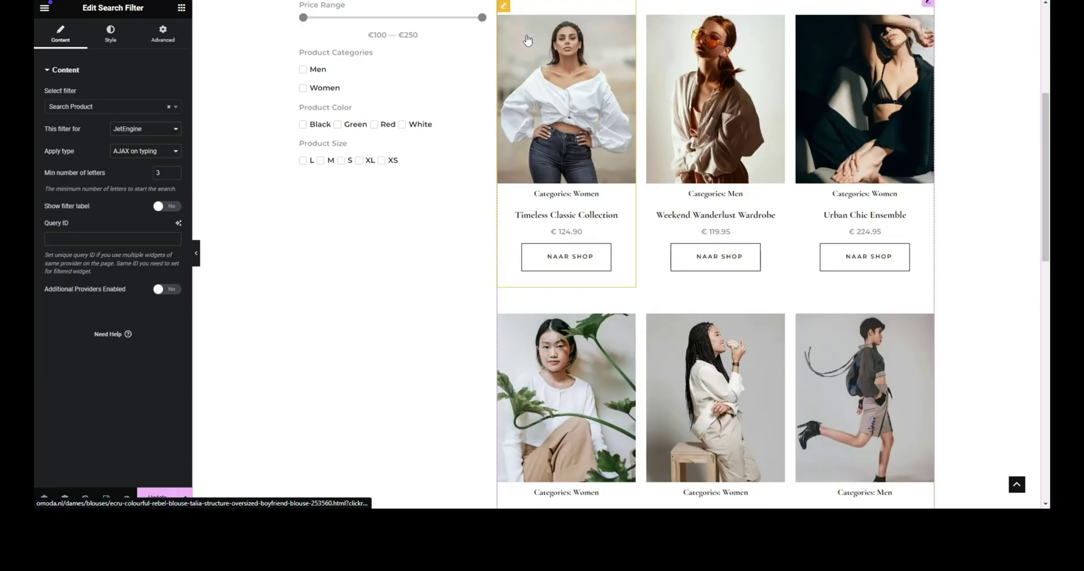
click(536, 88)
text(pro)
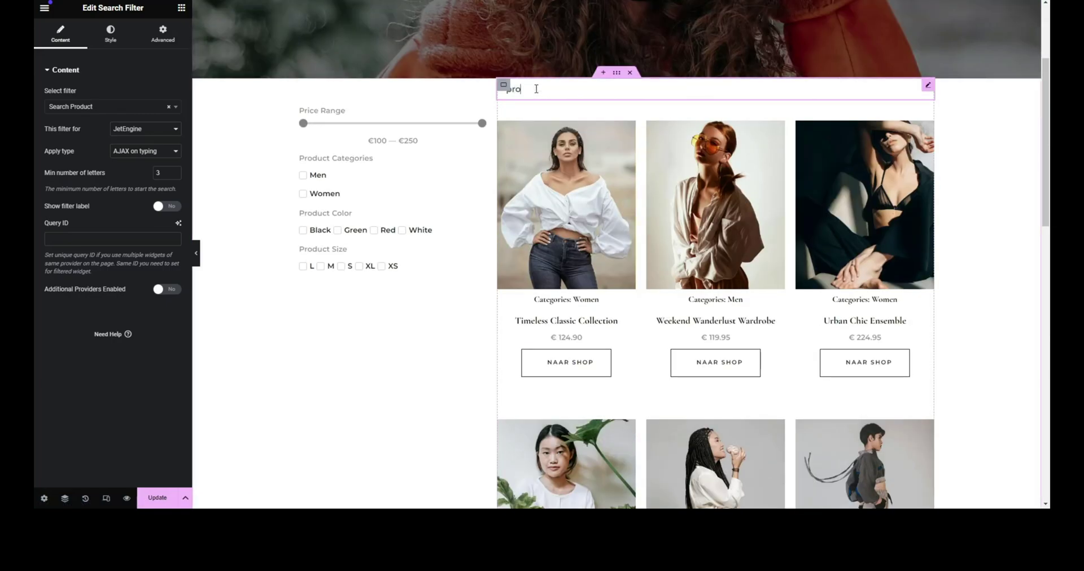
text(f)
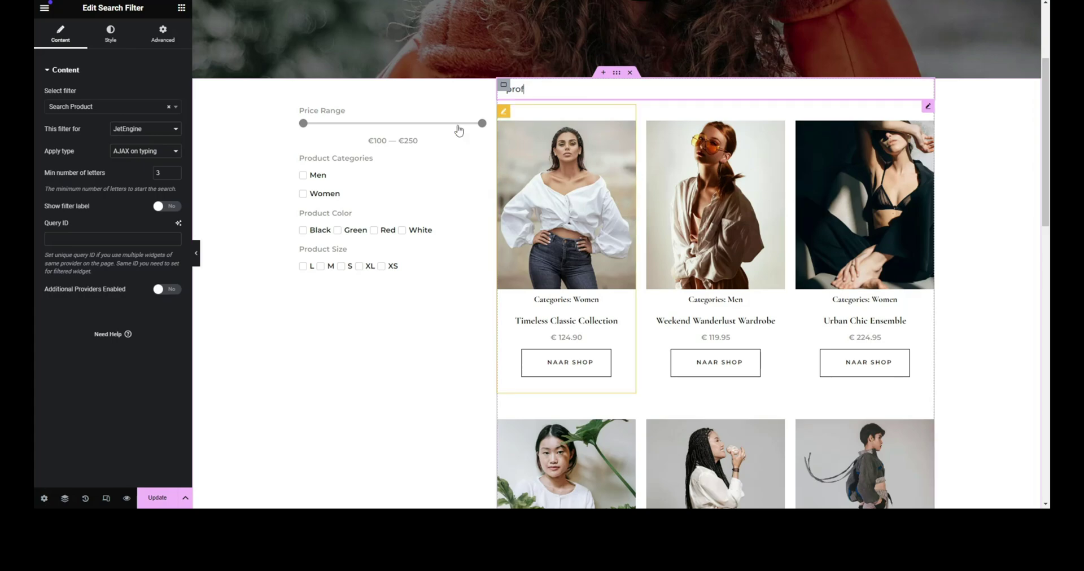
click(160, 500)
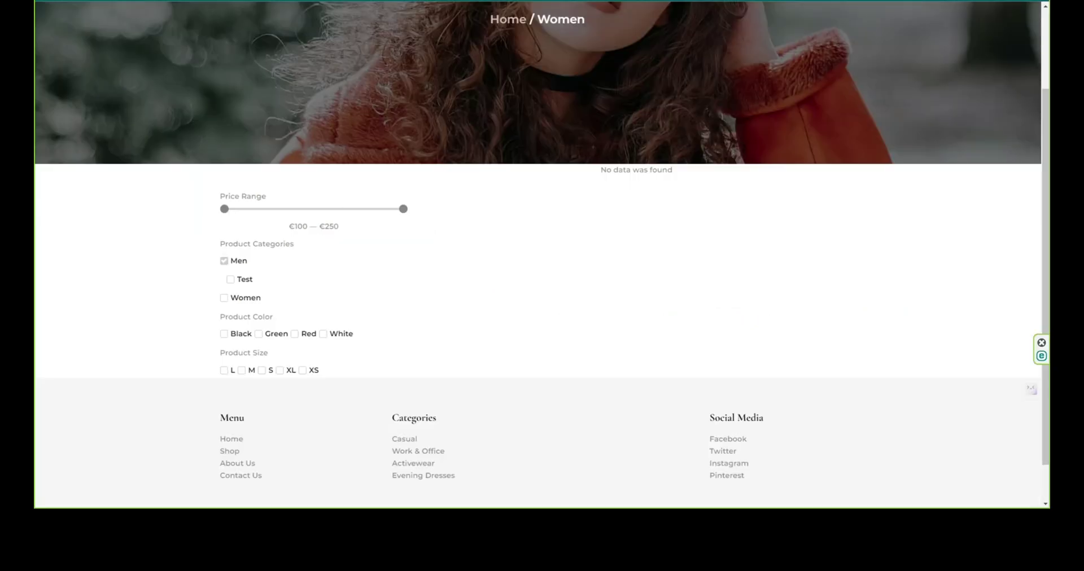
On the live site, open the Shop page and search the product listing for "pro".
scroll(296, 174, up, 3)
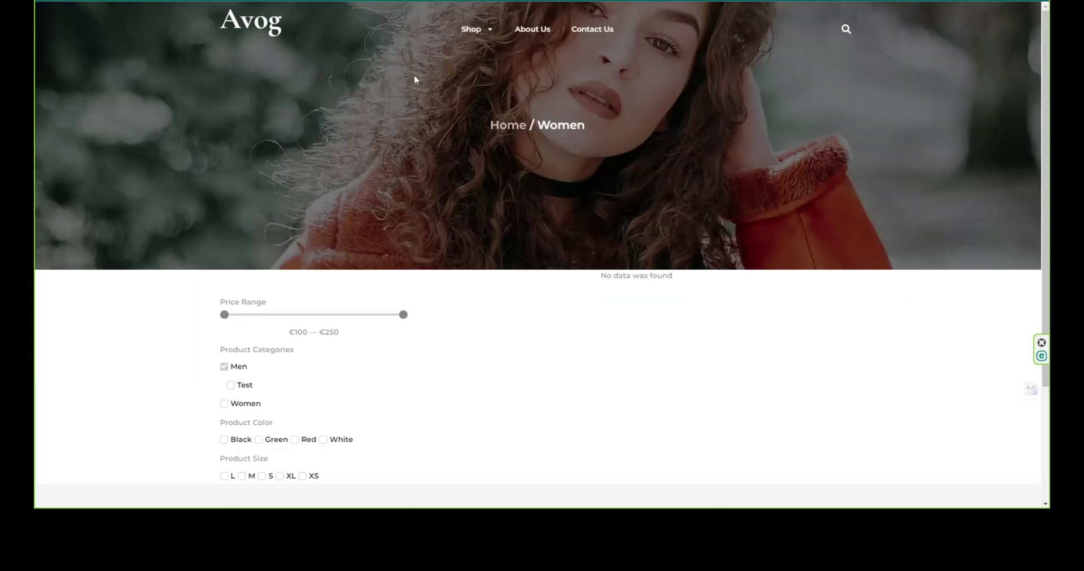
click(470, 31)
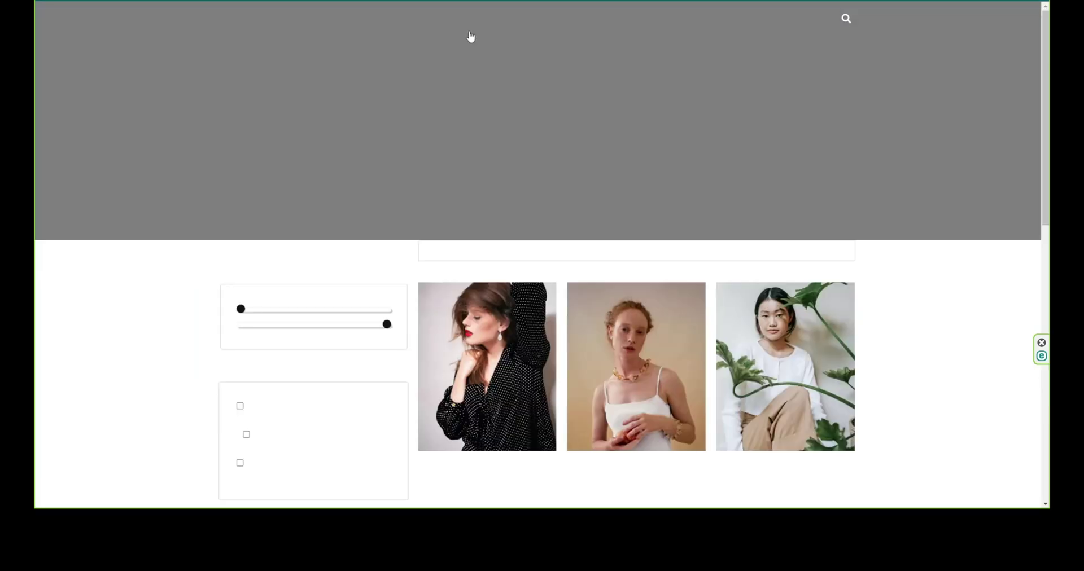
text(pro)
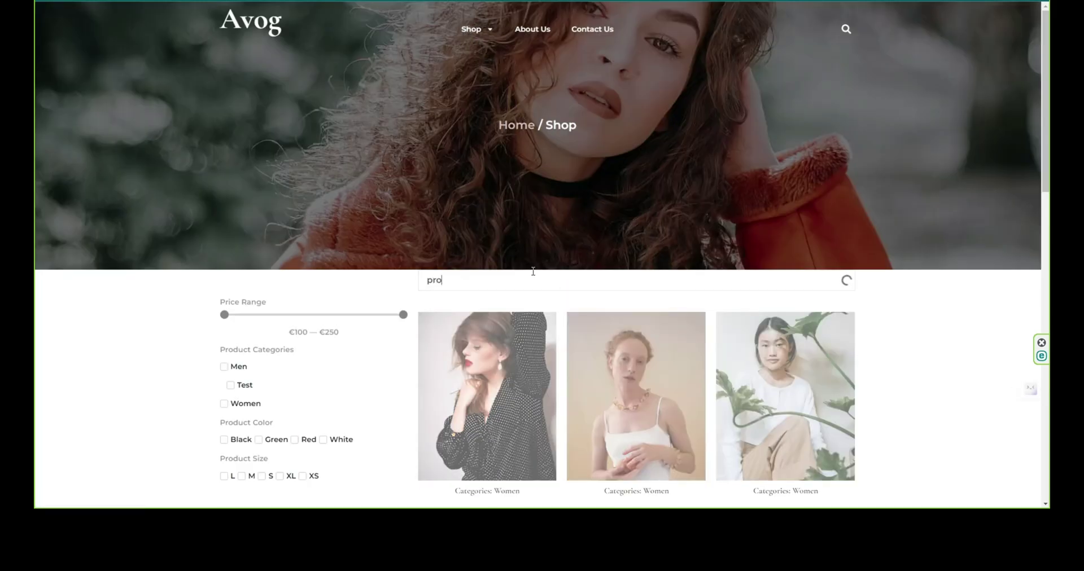
scroll(533, 273, down, 1)
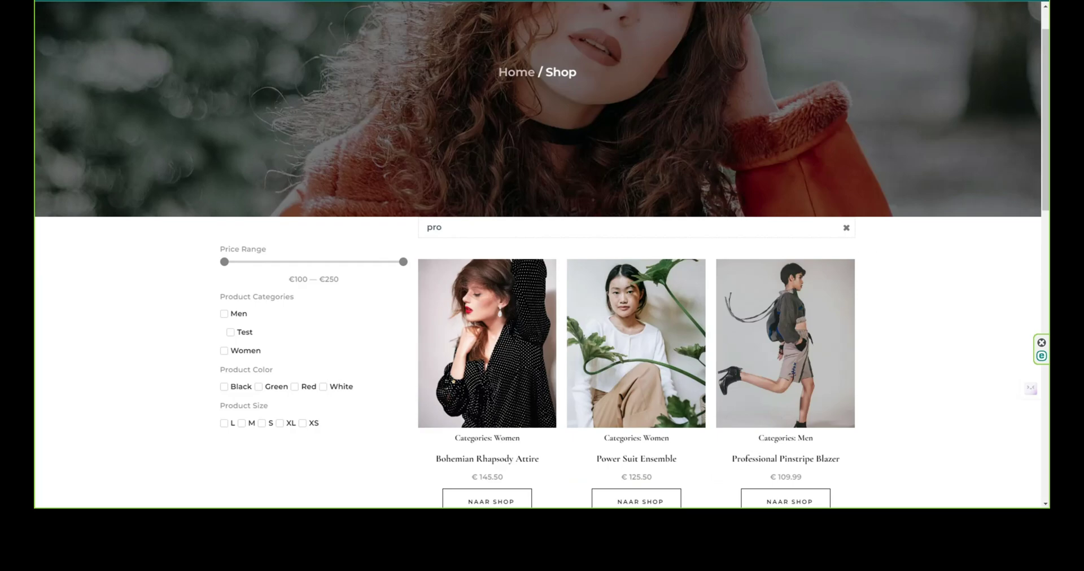